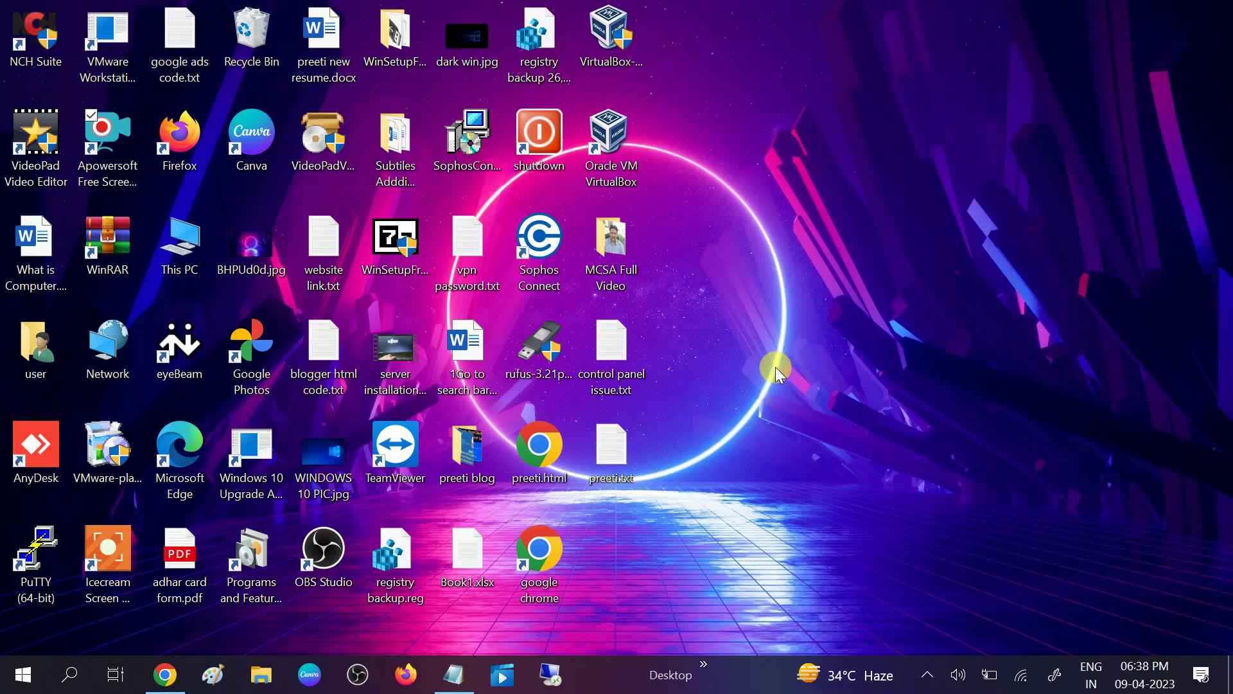
Step: Search 'device' from the taskbar and launch Device Manager
{"action": "left_click", "coordinate": [59, 683]}
{"action": "type", "text": "de"}
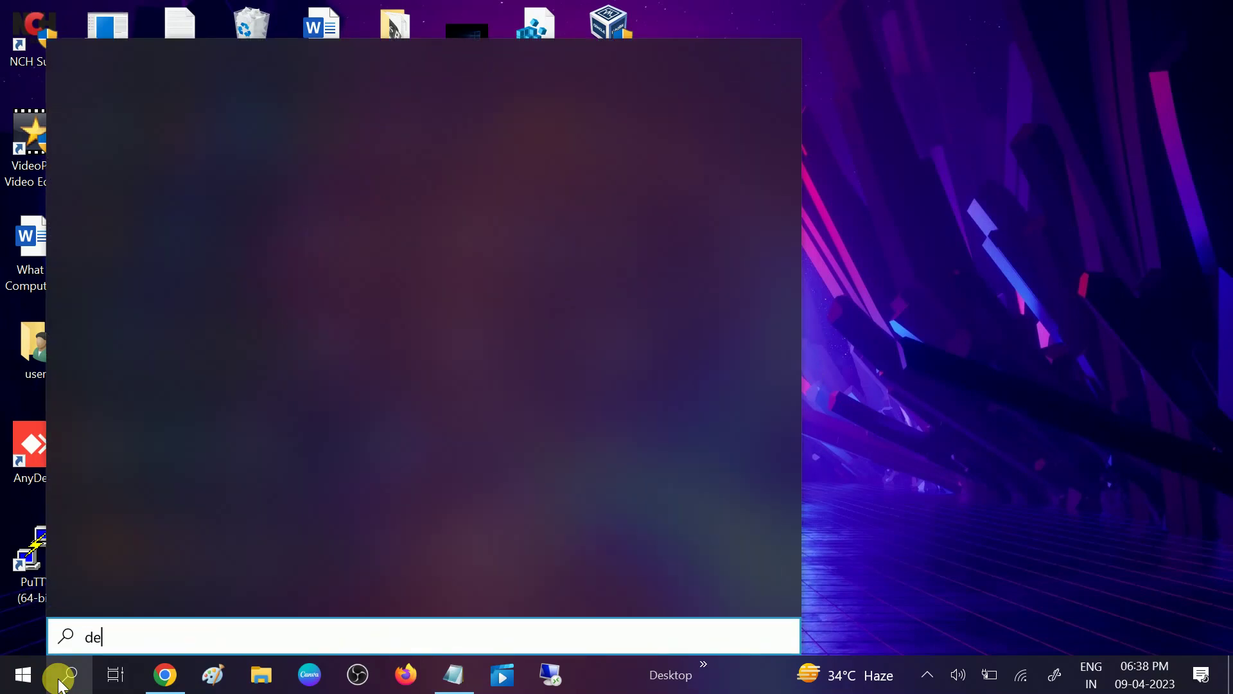
{"action": "type", "text": "vice"}
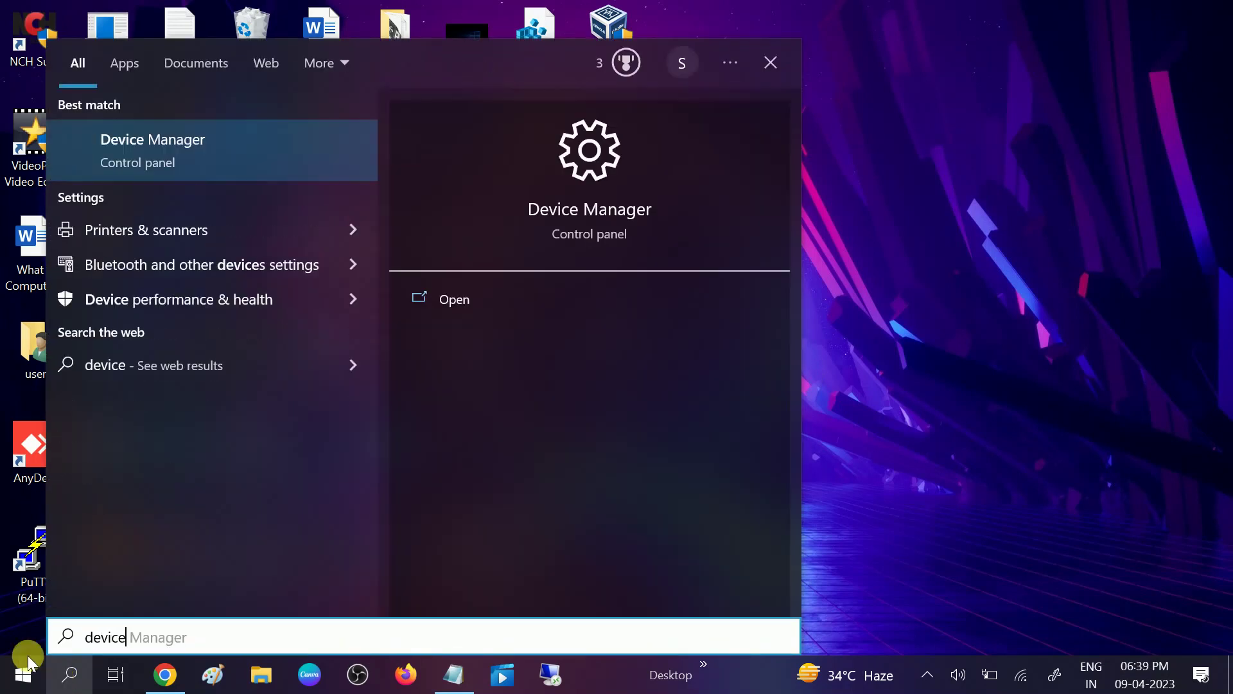
{"action": "left_click", "coordinate": [227, 153]}
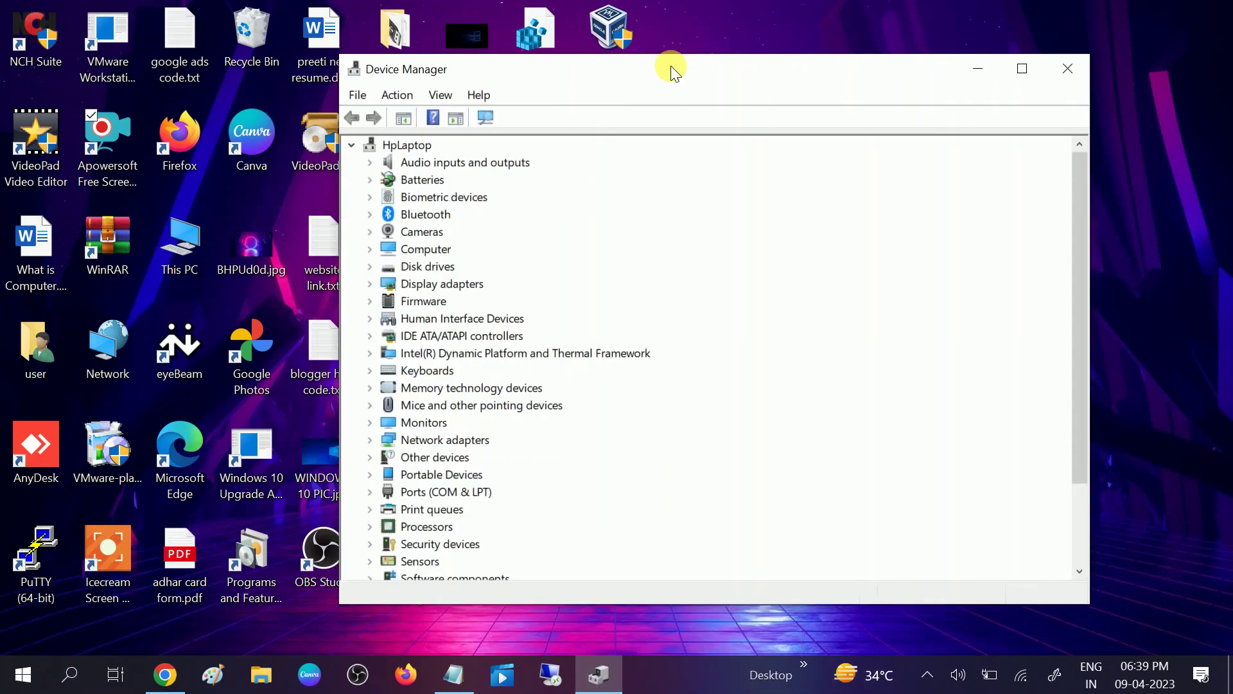
Step: Expand Universal Serial Bus controllers and select USB Root Hub (USB 3.0)
{"action": "left_click_drag", "start_coordinate": [671, 70], "coordinate": [685, 64]}
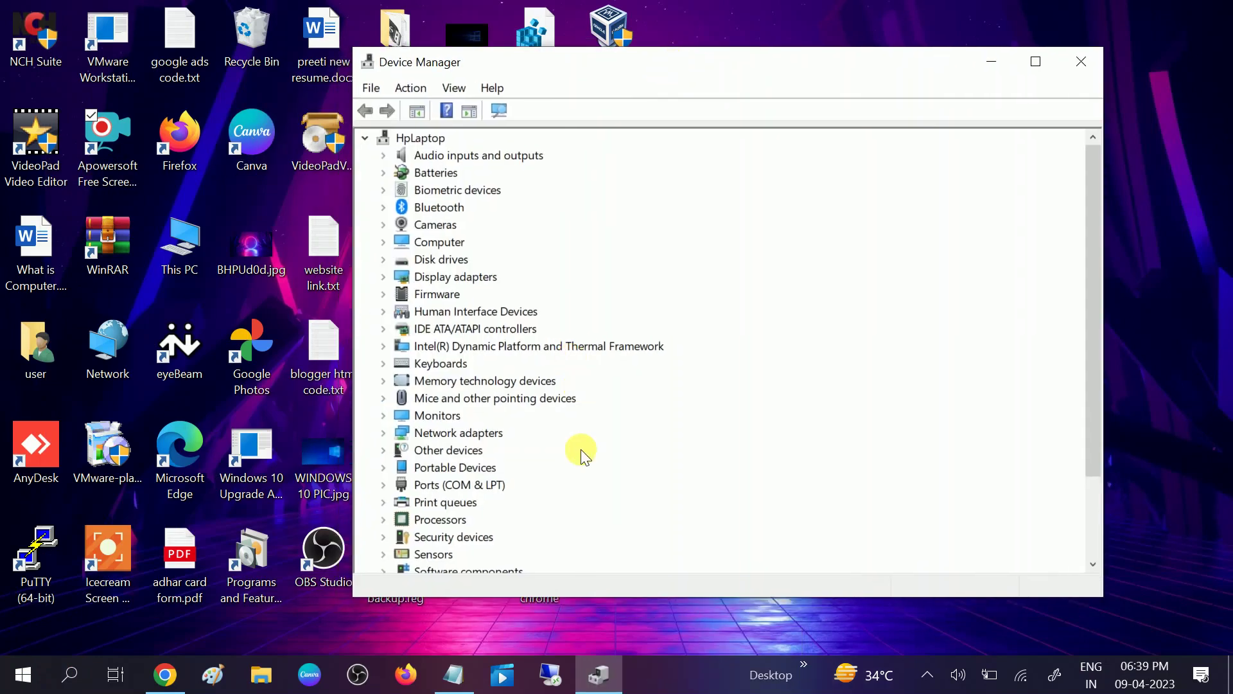
{"action": "scroll", "coordinate": [581, 450], "scroll_direction": "down", "scroll_amount": 2}
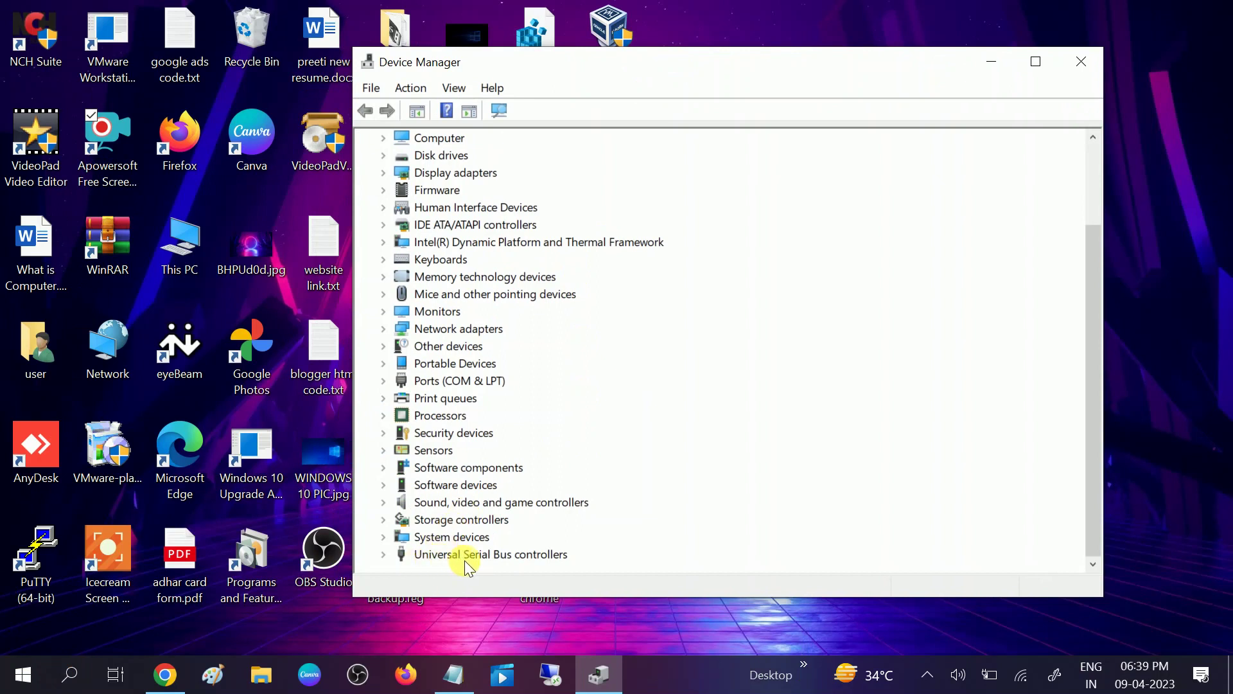
{"action": "left_click", "coordinate": [383, 554]}
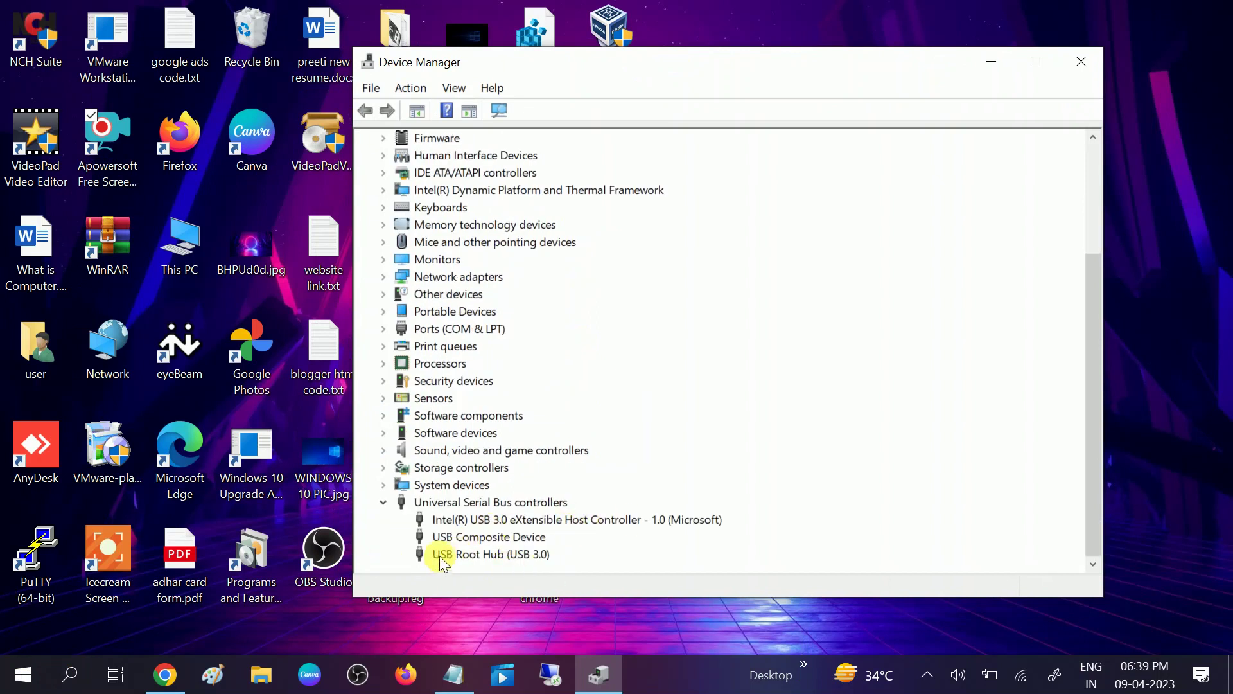
{"action": "left_click", "coordinate": [499, 555]}
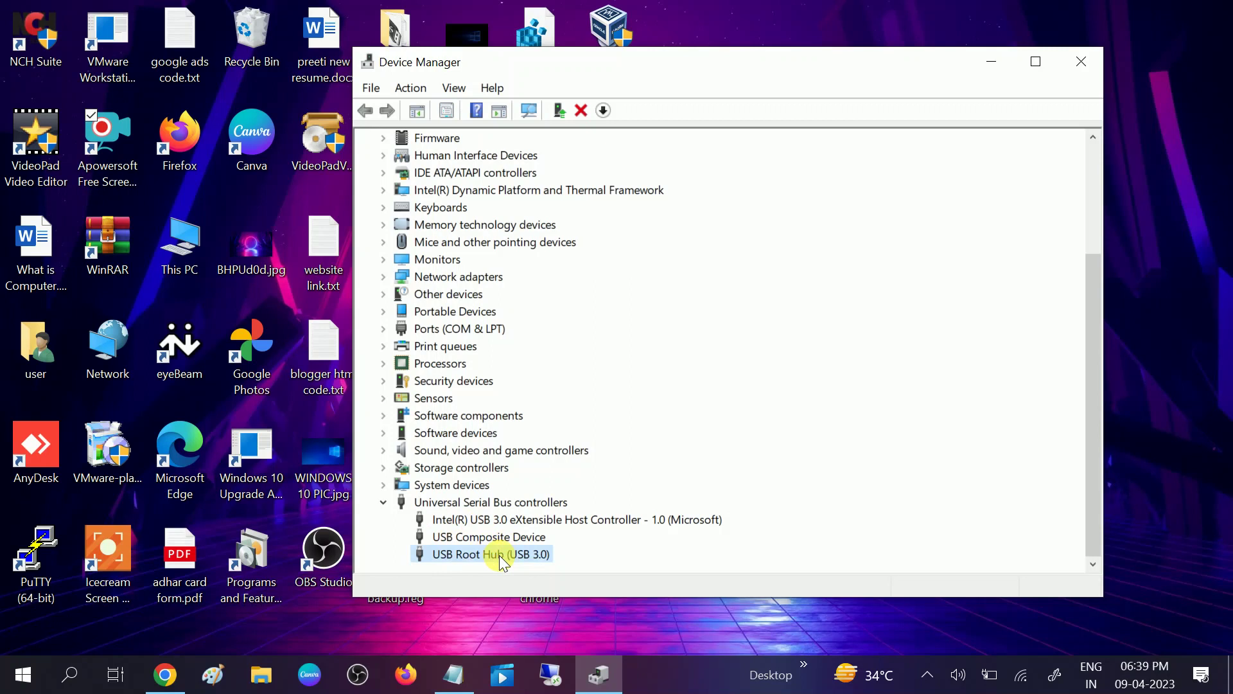
Step: Try an automatic driver search for USB Root Hub; the best drivers are already installed
{"action": "right_click", "coordinate": [499, 555]}
{"action": "left_click", "coordinate": [601, 446]}
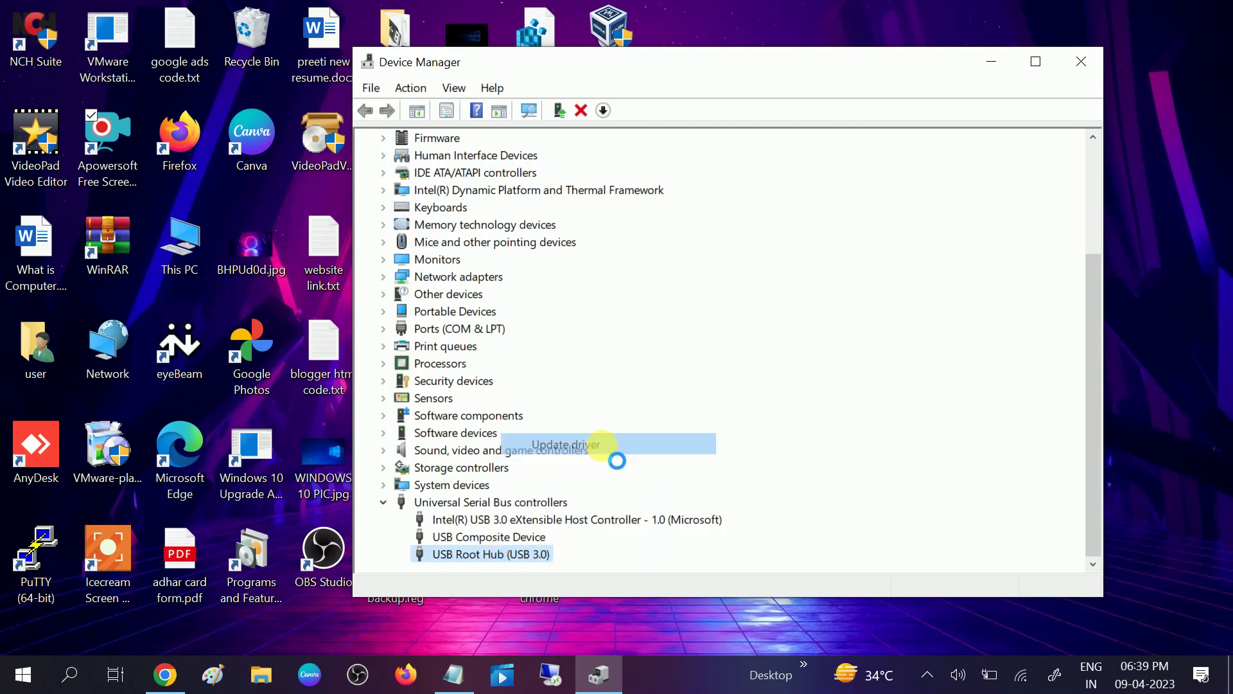
{"action": "left_click", "coordinate": [638, 297]}
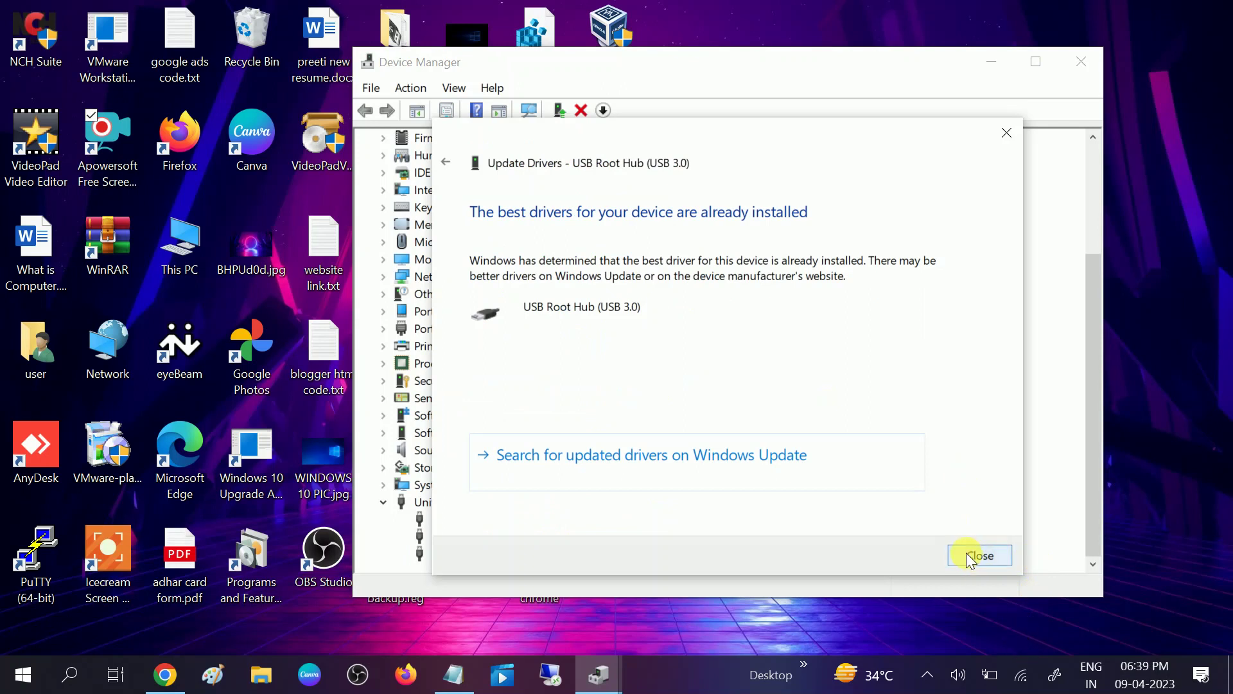
{"action": "left_click", "coordinate": [973, 569]}
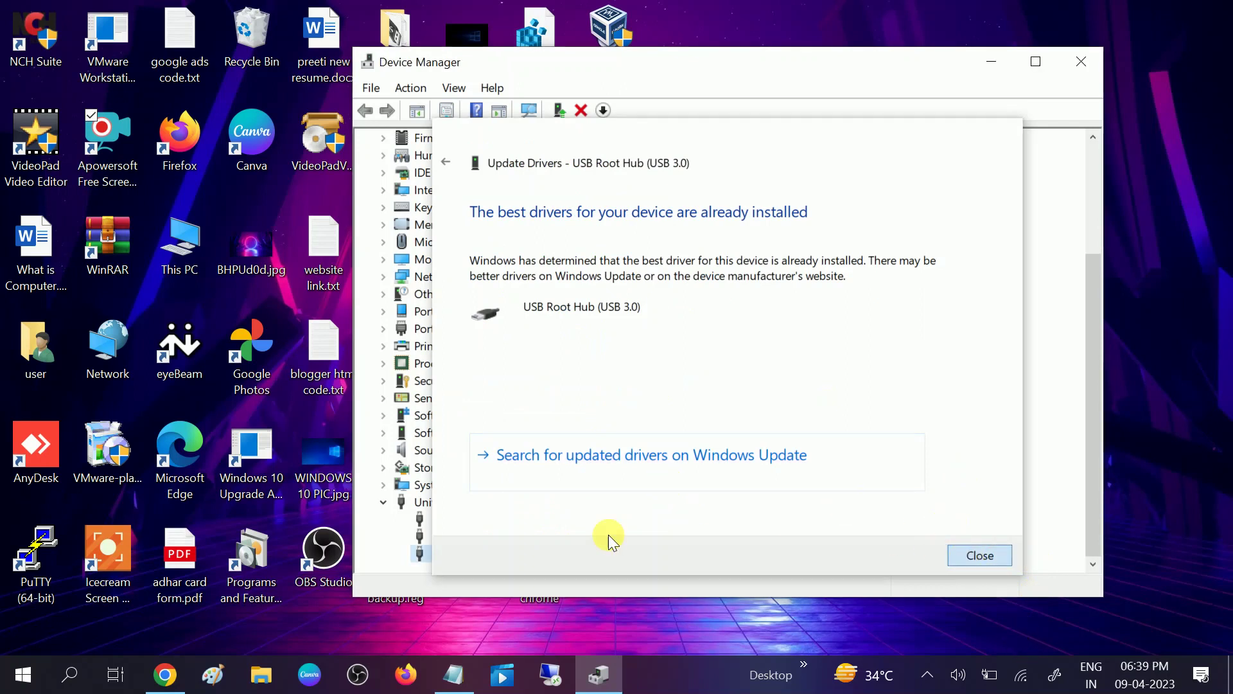
Step: Reinstall USB Root Hub (USB 3.0) by picking it from the compatible driver list
{"action": "right_click", "coordinate": [499, 547]}
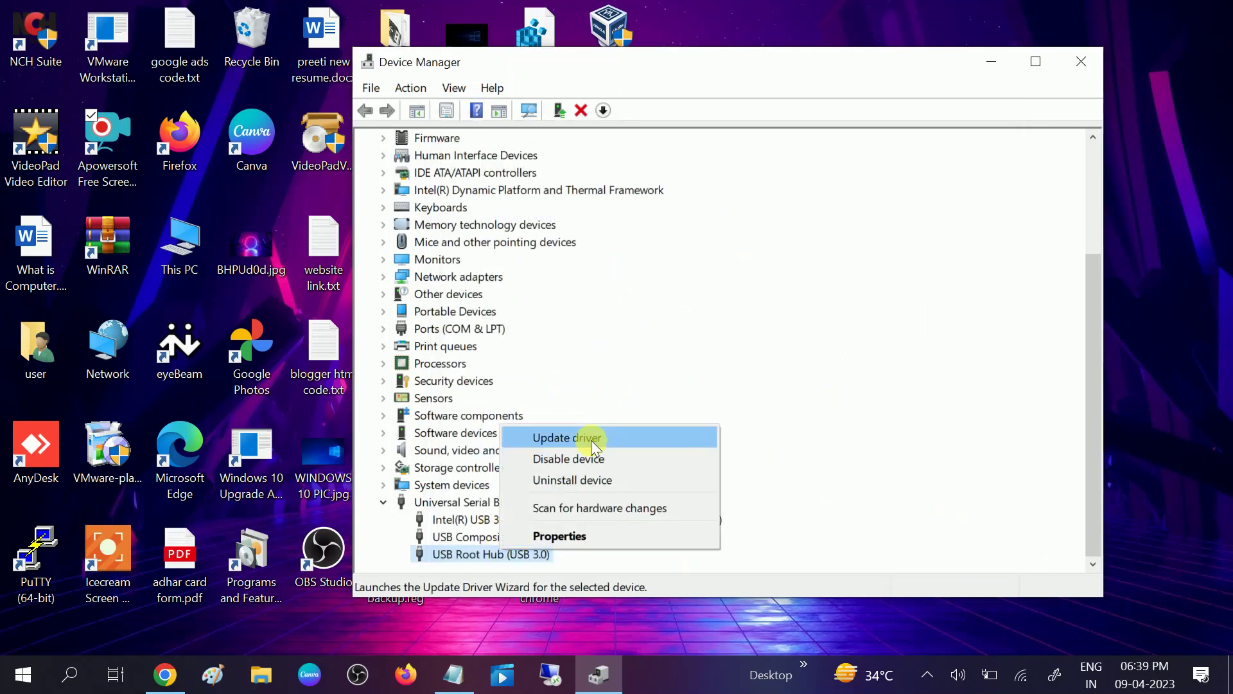
{"action": "left_click", "coordinate": [590, 440]}
{"action": "left_click", "coordinate": [623, 404]}
{"action": "left_click", "coordinate": [589, 453]}
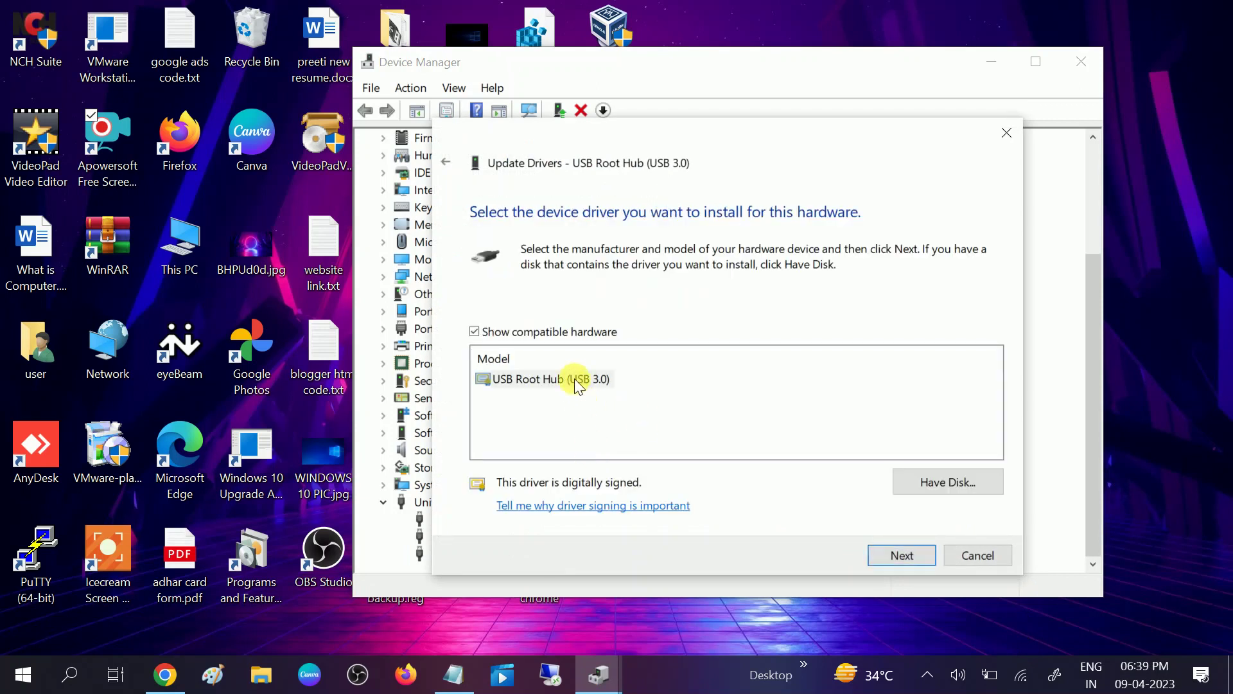
{"action": "left_click", "coordinate": [575, 379]}
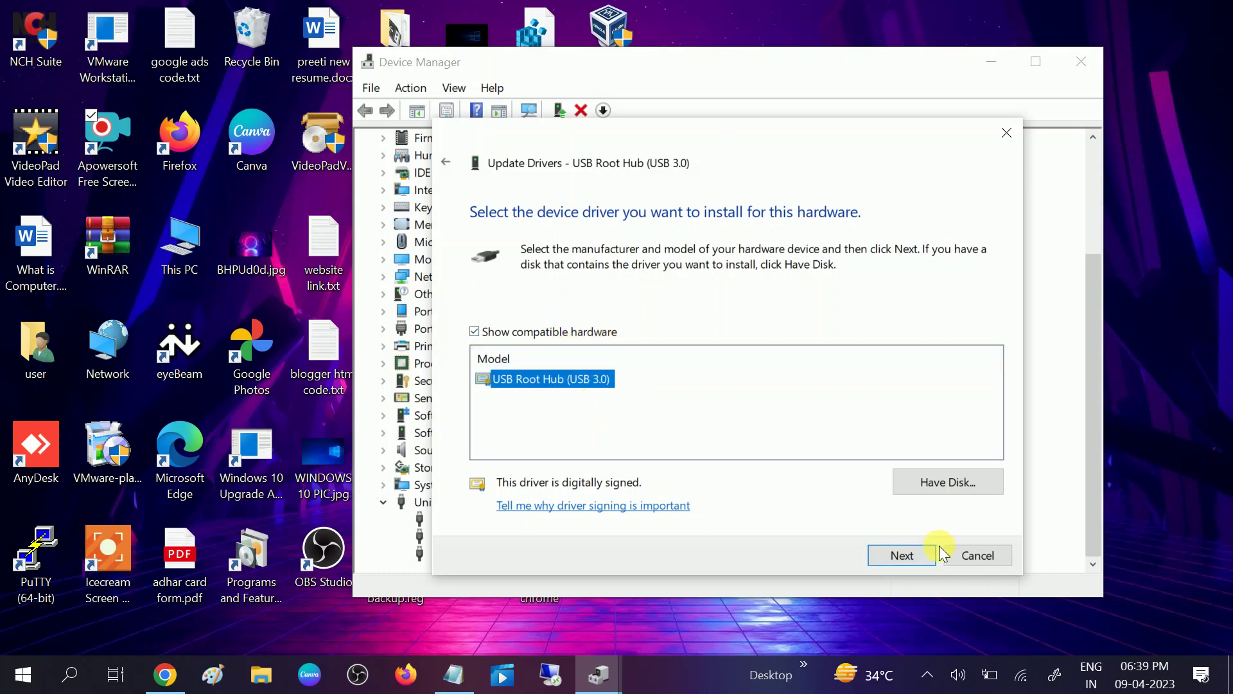
{"action": "left_click", "coordinate": [900, 555]}
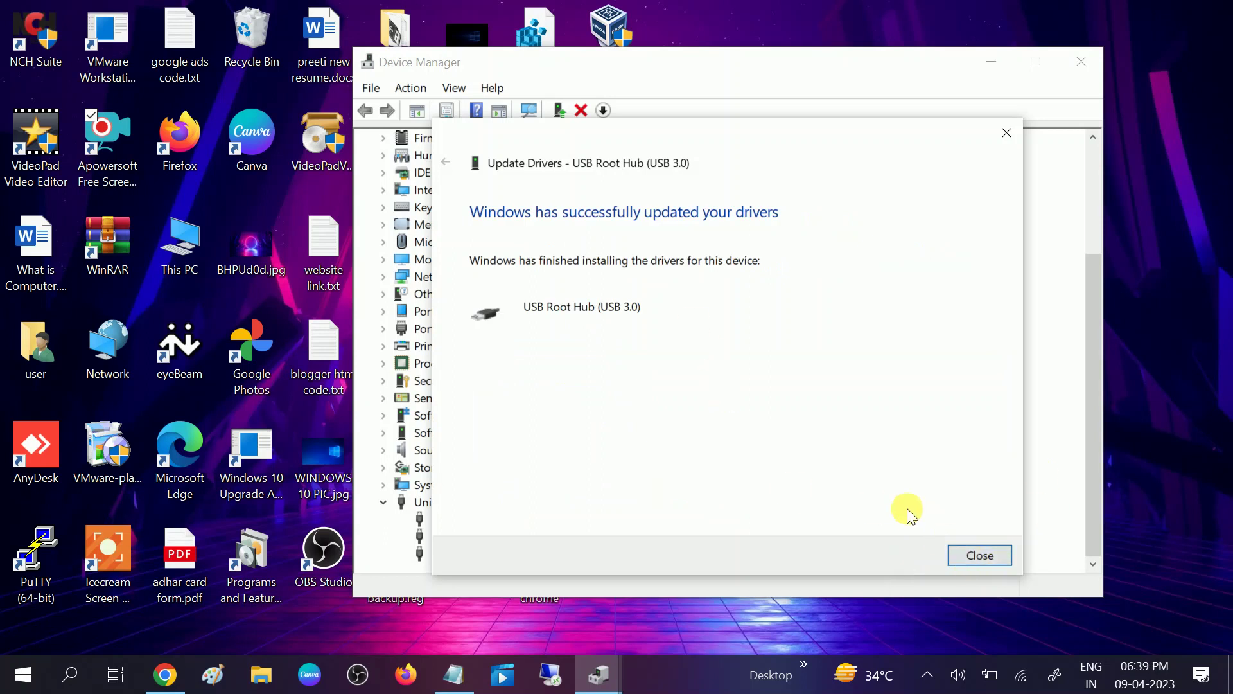
{"action": "left_click", "coordinate": [980, 555]}
Step: After the hardware scan, collapse Universal Serial Bus controllers and close Device Manager
{"action": "left_click_drag", "start_coordinate": [1085, 522], "coordinate": [1089, 558]}
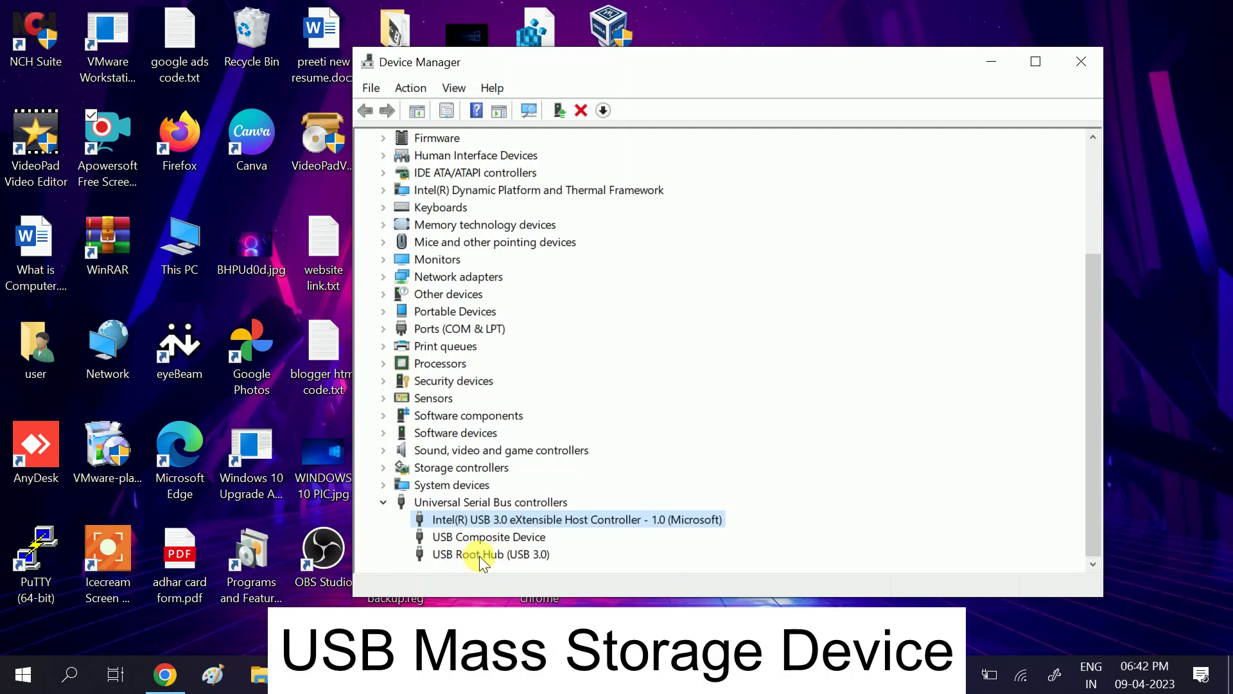
{"action": "left_click", "coordinate": [485, 556]}
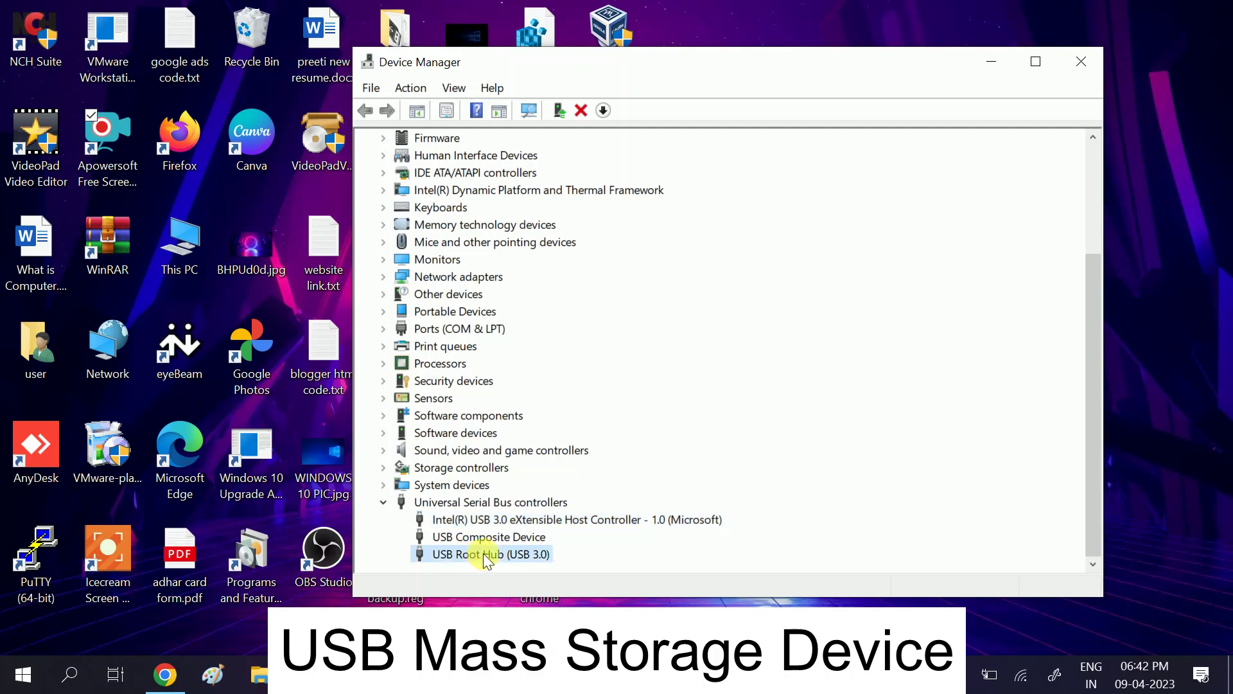
{"action": "right_click", "coordinate": [485, 553]}
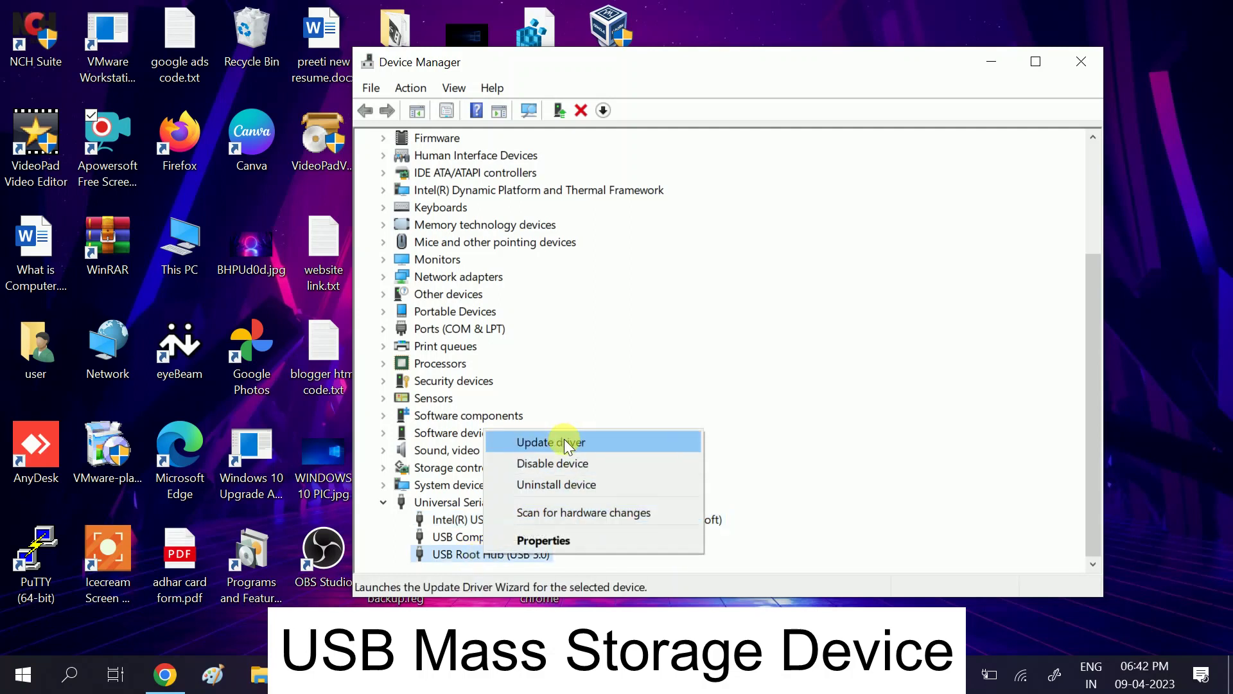
{"action": "left_click", "coordinate": [384, 502]}
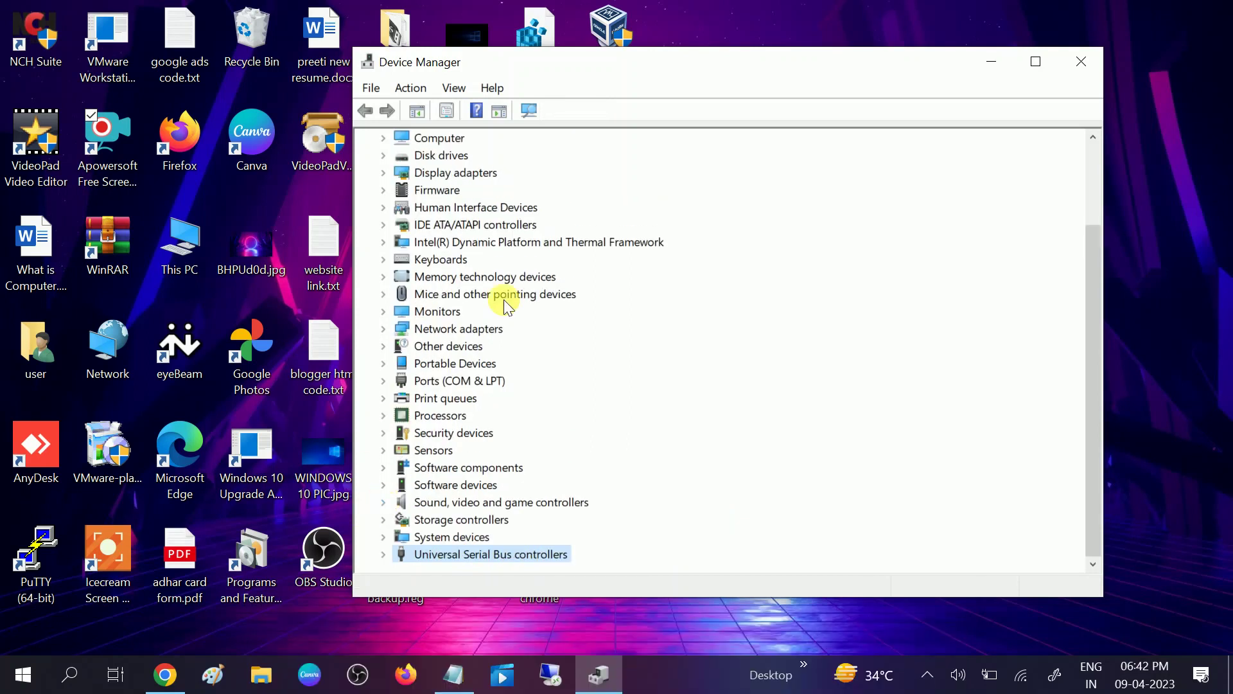
{"action": "left_click", "coordinate": [1075, 64]}
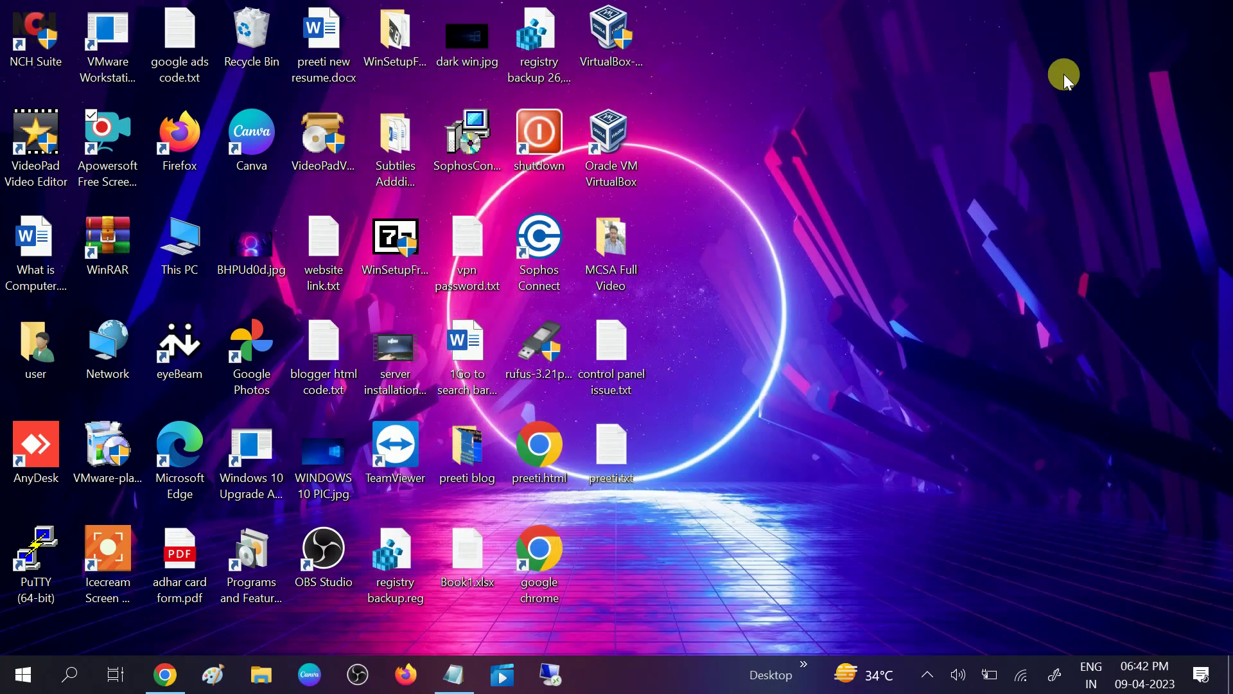
Step: Search 'control' and launch Control Panel
{"action": "left_click", "coordinate": [71, 674]}
{"action": "type", "text": "control"}
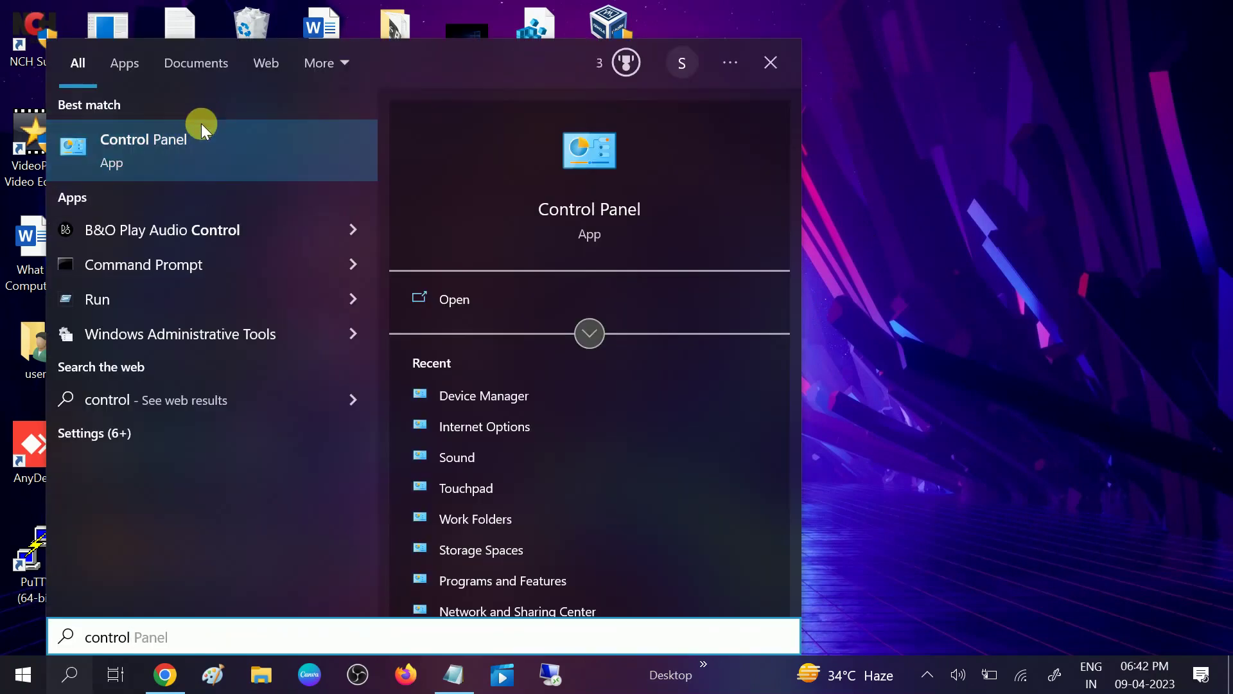
{"action": "left_click", "coordinate": [190, 144]}
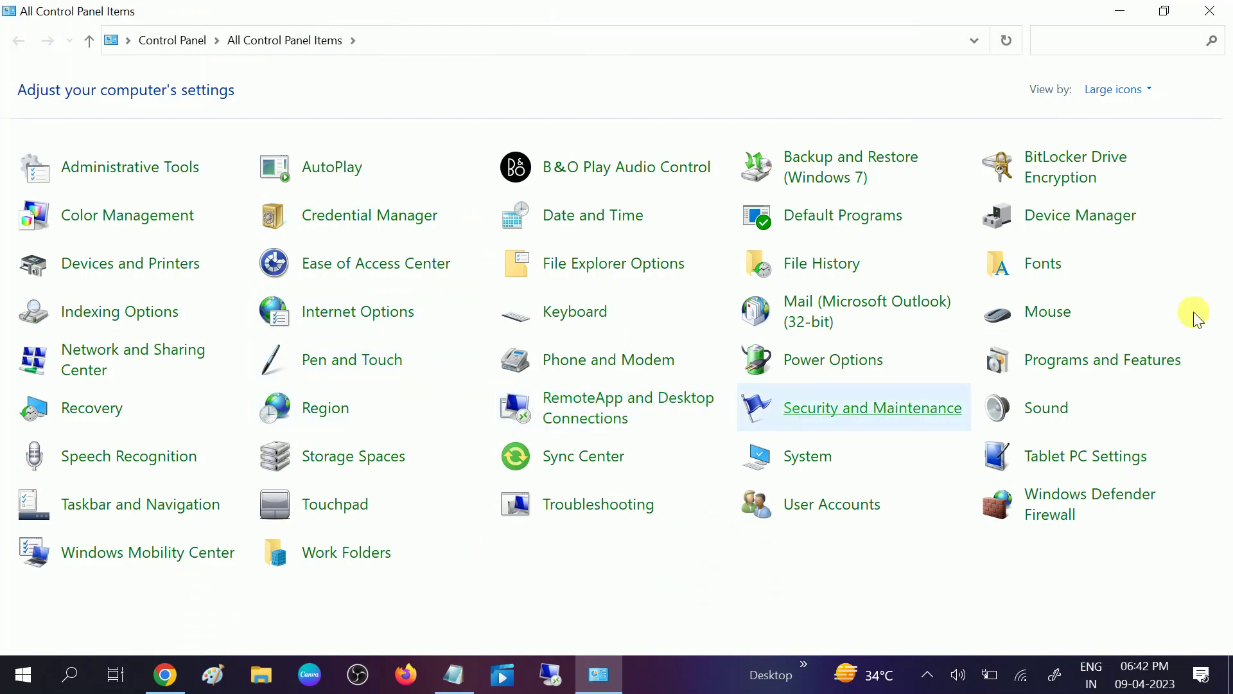
Step: Keep Control Panel in Large icons view and open Power Options
{"action": "left_click", "coordinate": [1122, 92]}
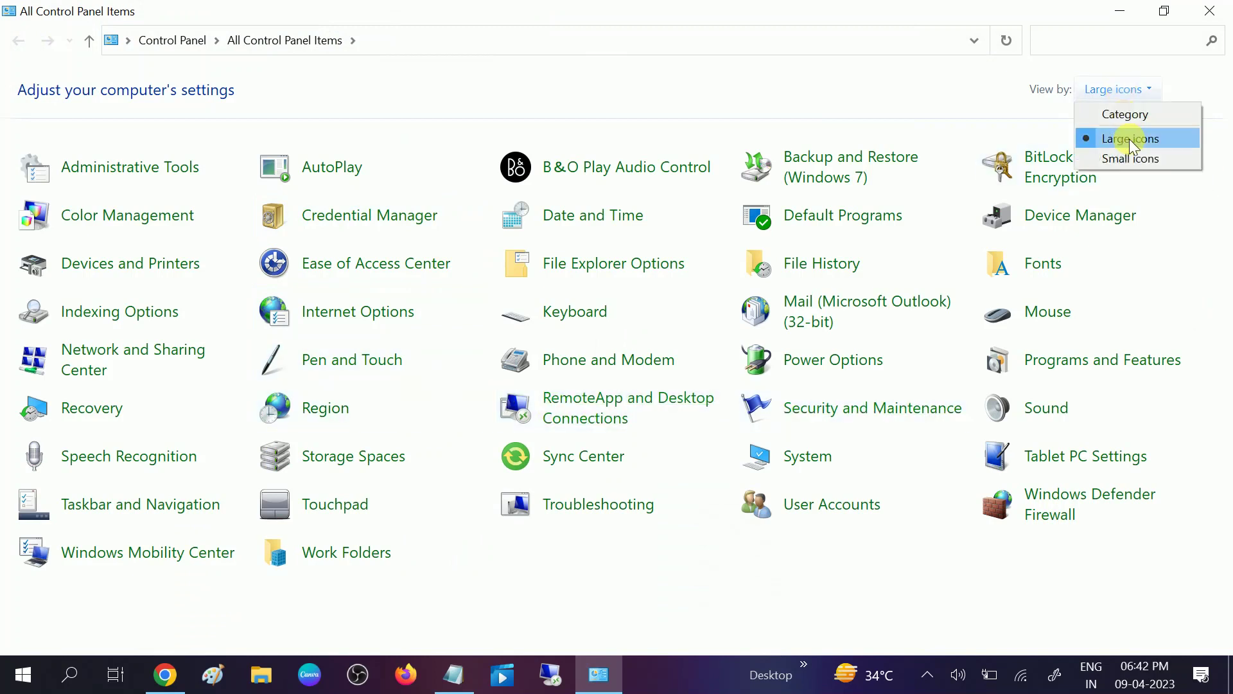
{"action": "left_click", "coordinate": [1129, 140]}
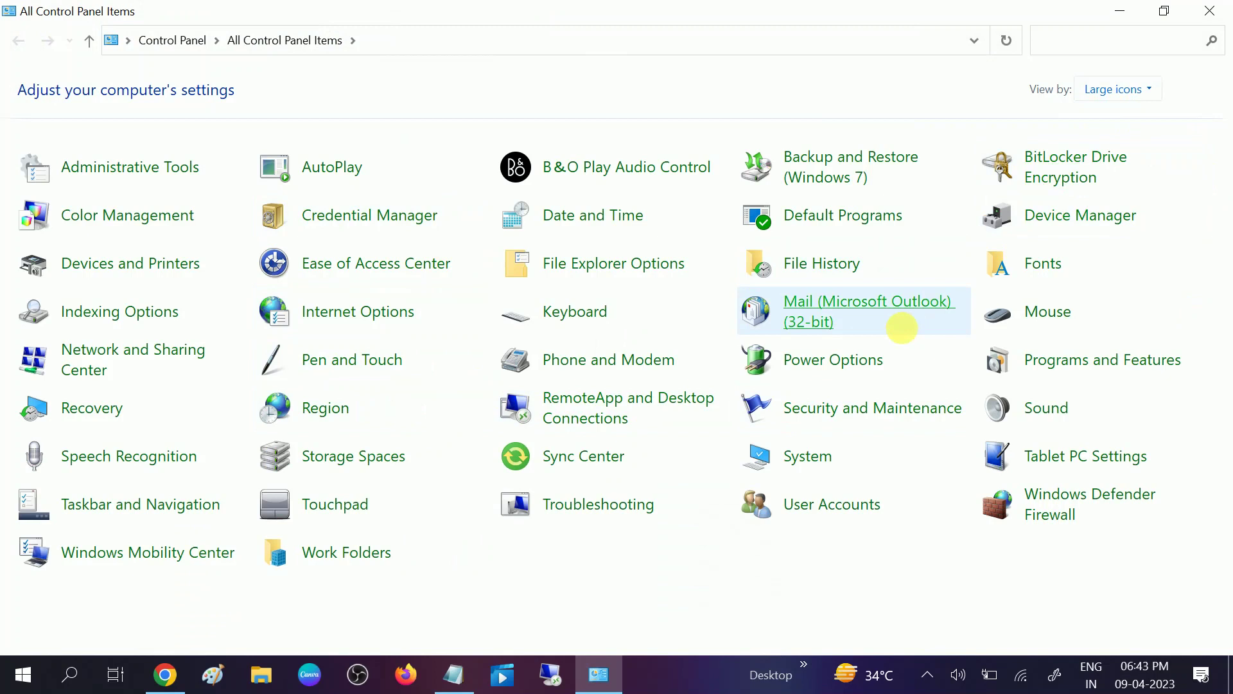
{"action": "left_click", "coordinate": [823, 370]}
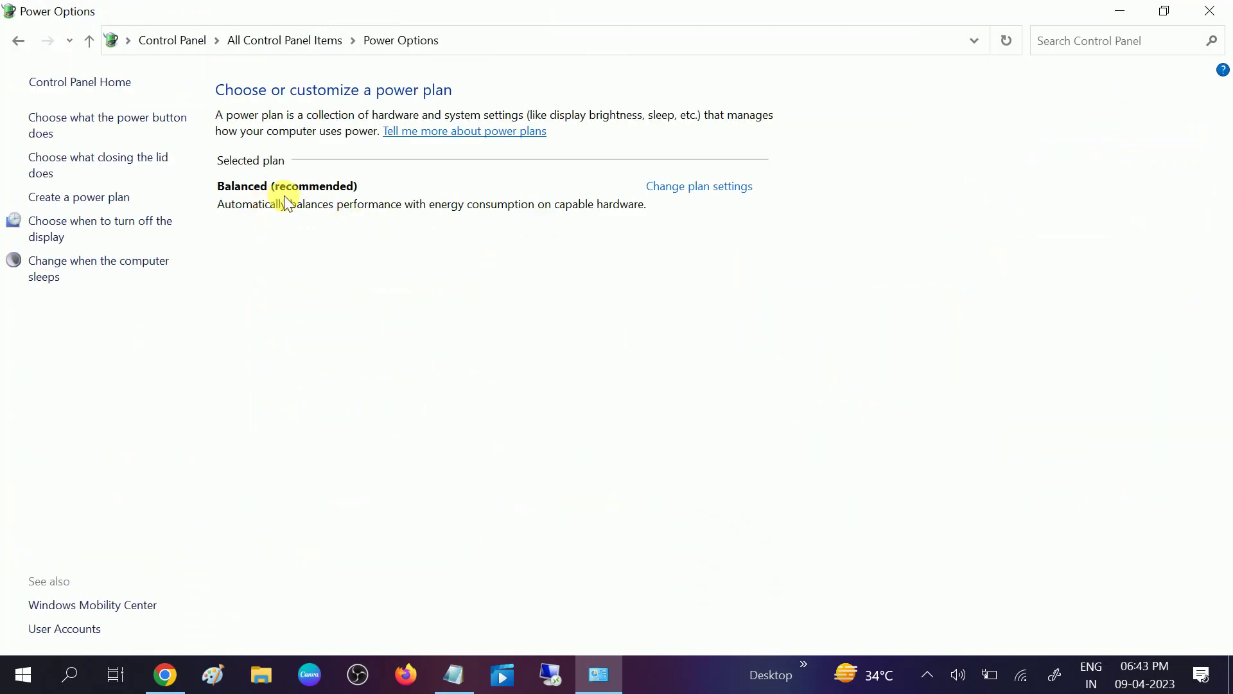
Step: Open the advanced power settings for the Balanced plan
{"action": "left_click", "coordinate": [714, 189]}
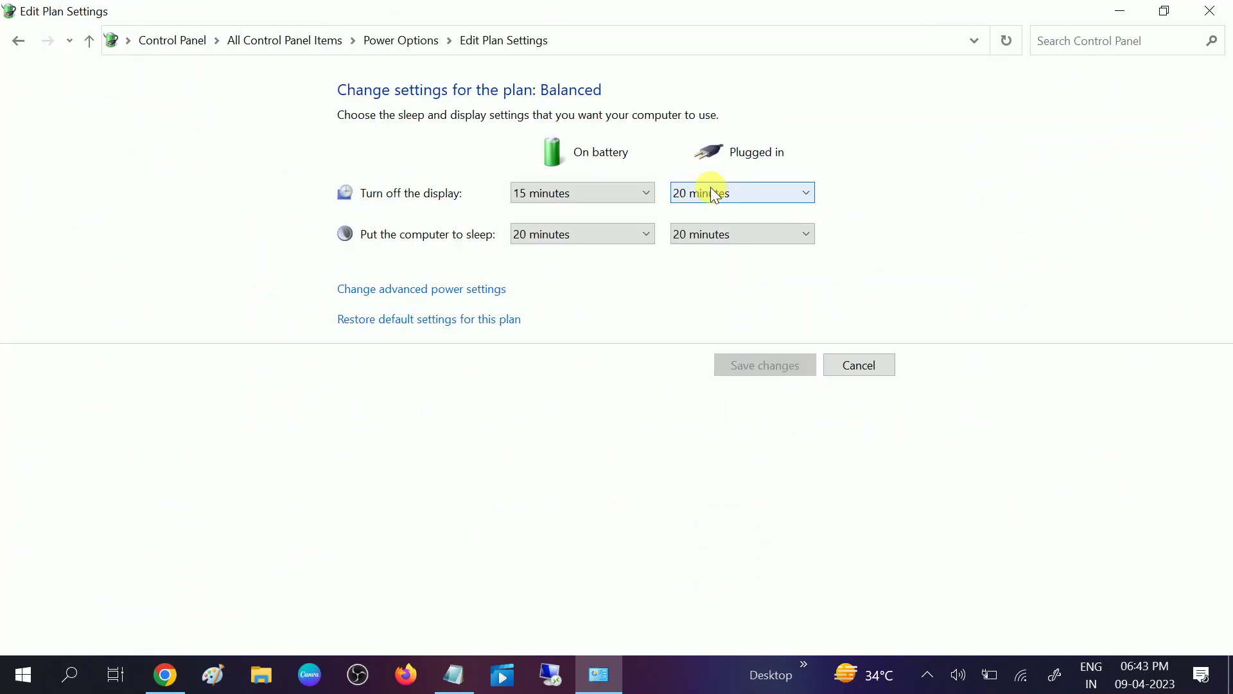
{"action": "left_click", "coordinate": [409, 296]}
{"action": "left_click_drag", "start_coordinate": [238, 90], "coordinate": [655, 103]}
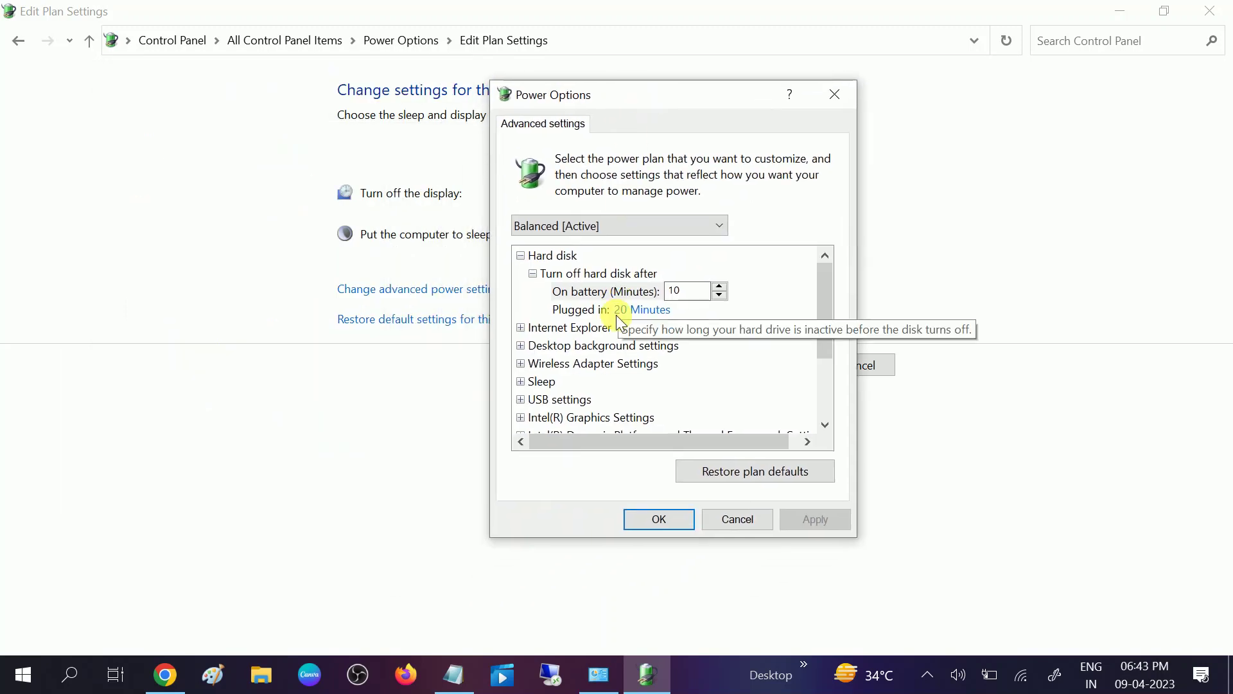
{"action": "scroll", "coordinate": [615, 315], "scroll_direction": "down", "scroll_amount": 2}
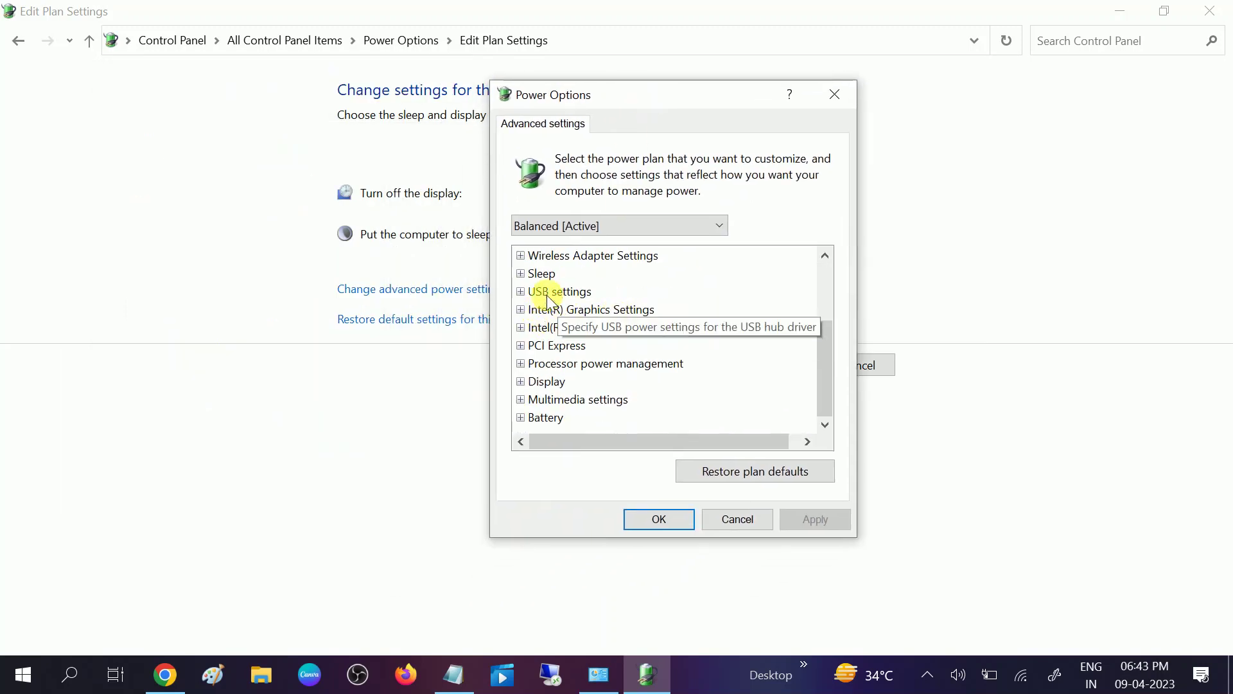
Step: Set USB selective suspend to Disabled on battery and plugged in, then apply
{"action": "left_click", "coordinate": [521, 291]}
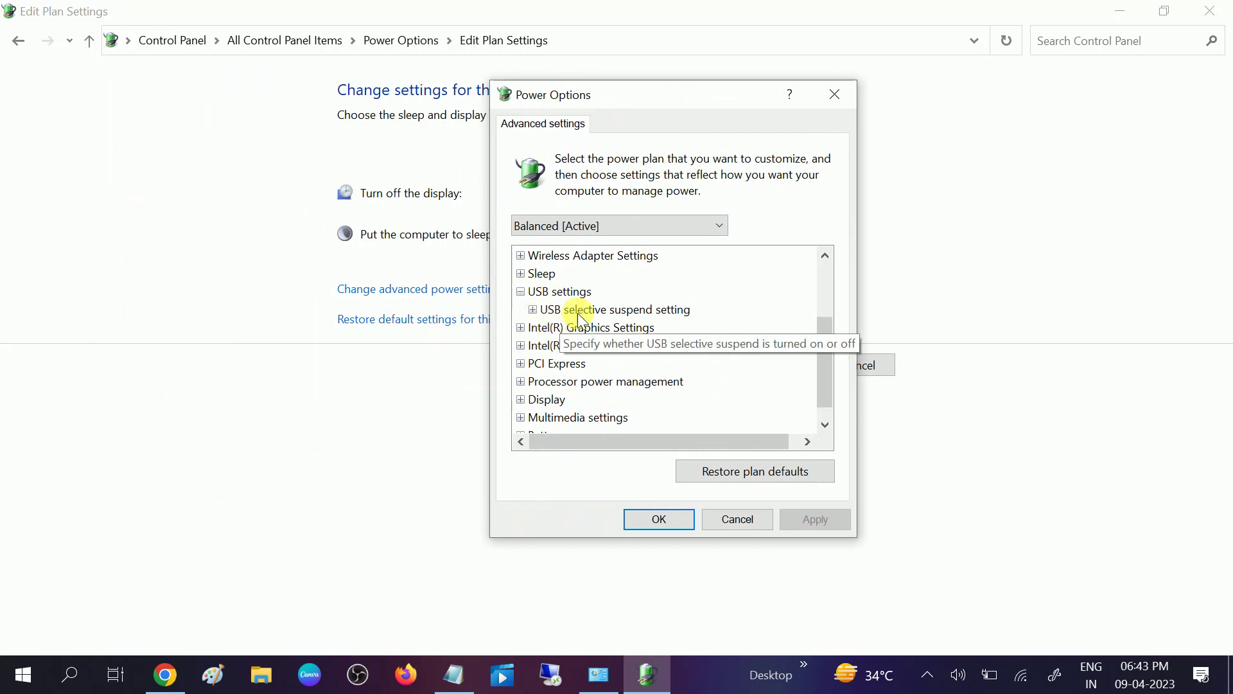
{"action": "left_click", "coordinate": [532, 309]}
{"action": "left_click", "coordinate": [636, 327]}
{"action": "left_click", "coordinate": [636, 341]}
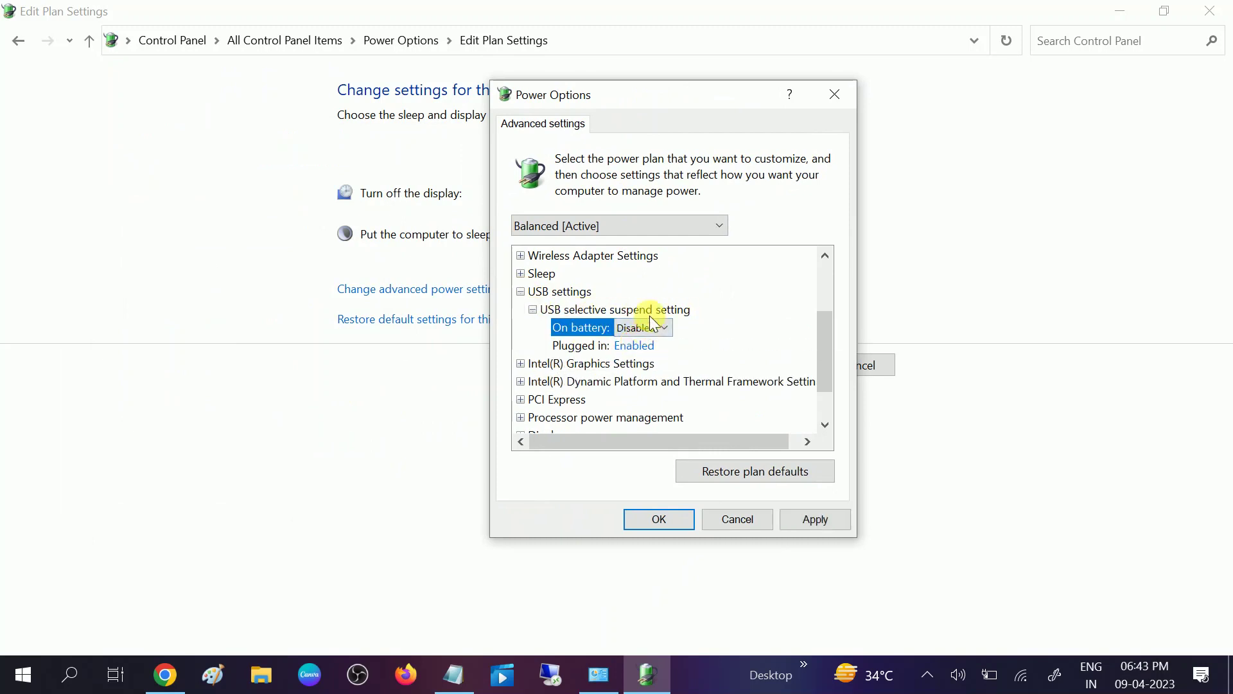
{"action": "left_click", "coordinate": [644, 346]}
{"action": "left_click", "coordinate": [650, 352]}
{"action": "left_click", "coordinate": [637, 358]}
{"action": "left_click", "coordinate": [817, 520]}
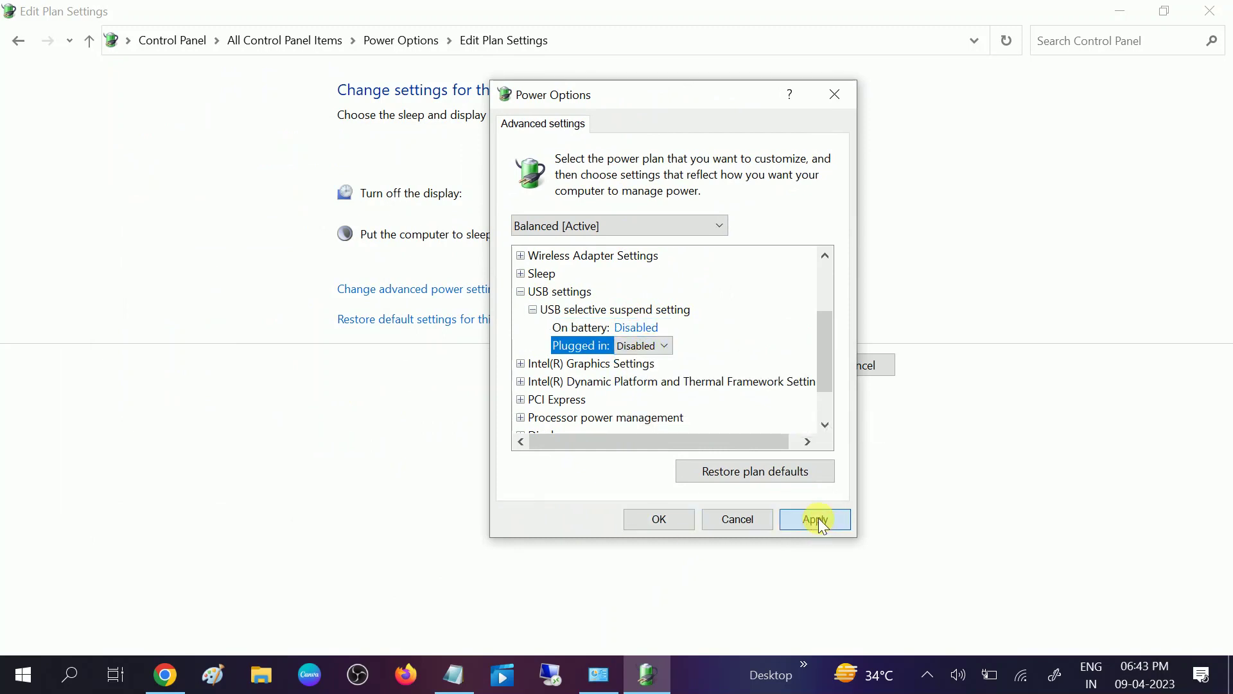
{"action": "left_click", "coordinate": [662, 519]}
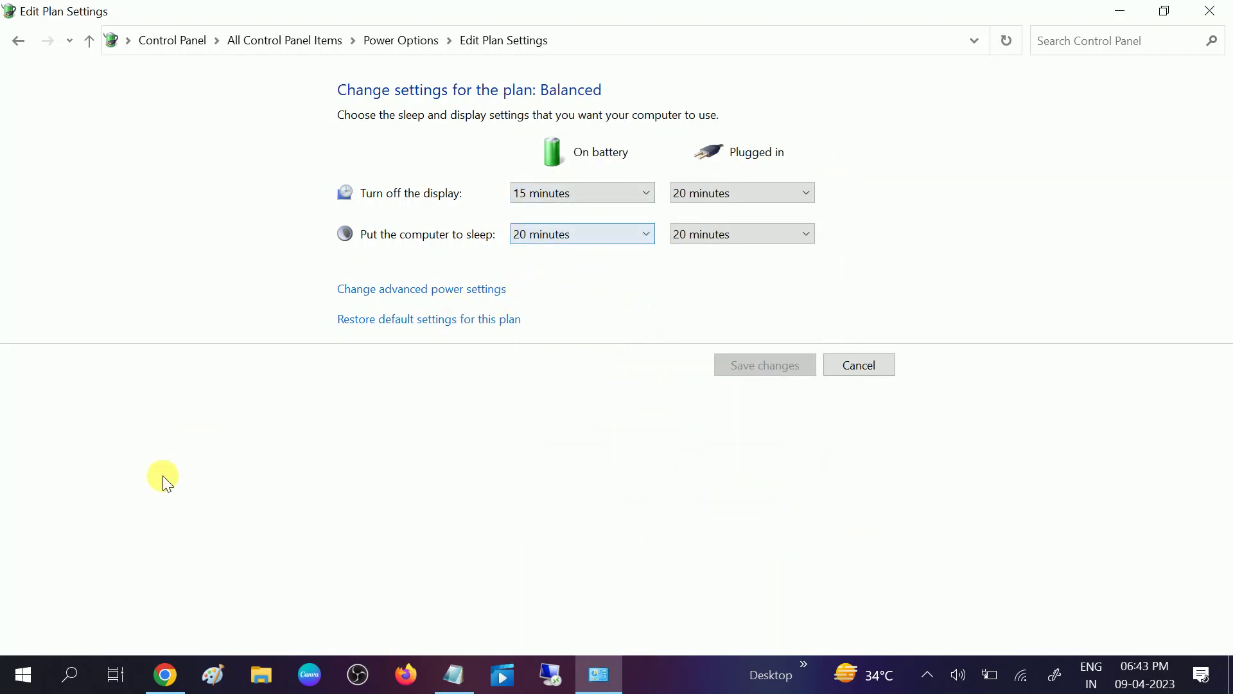
{"action": "left_click", "coordinate": [69, 676]}
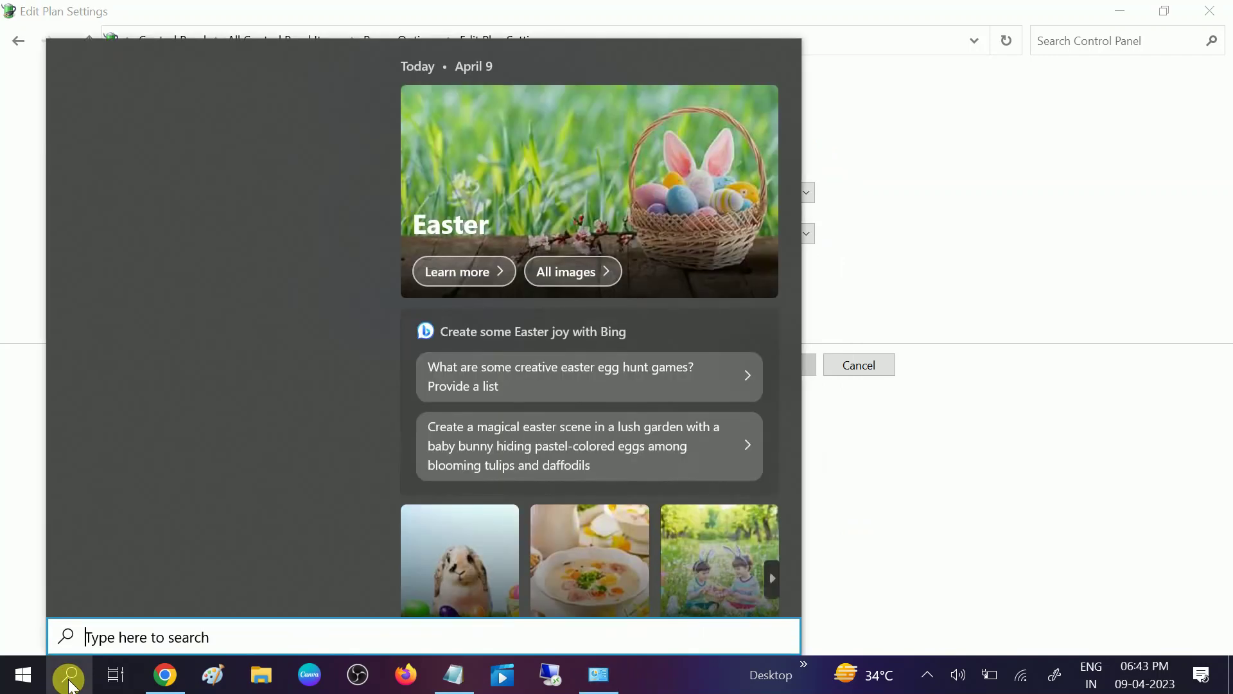
Step: Search 'powersh' and run Windows PowerShell as administrator
{"action": "type", "text": "powers"}
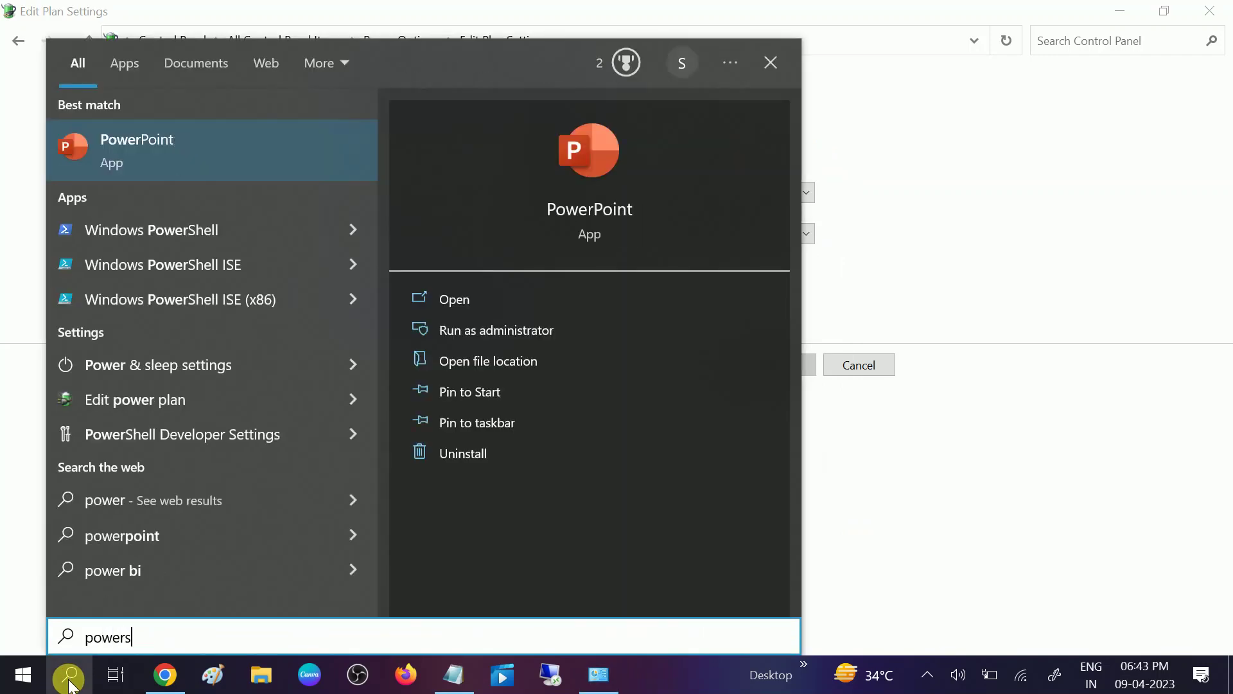
{"action": "type", "text": "h"}
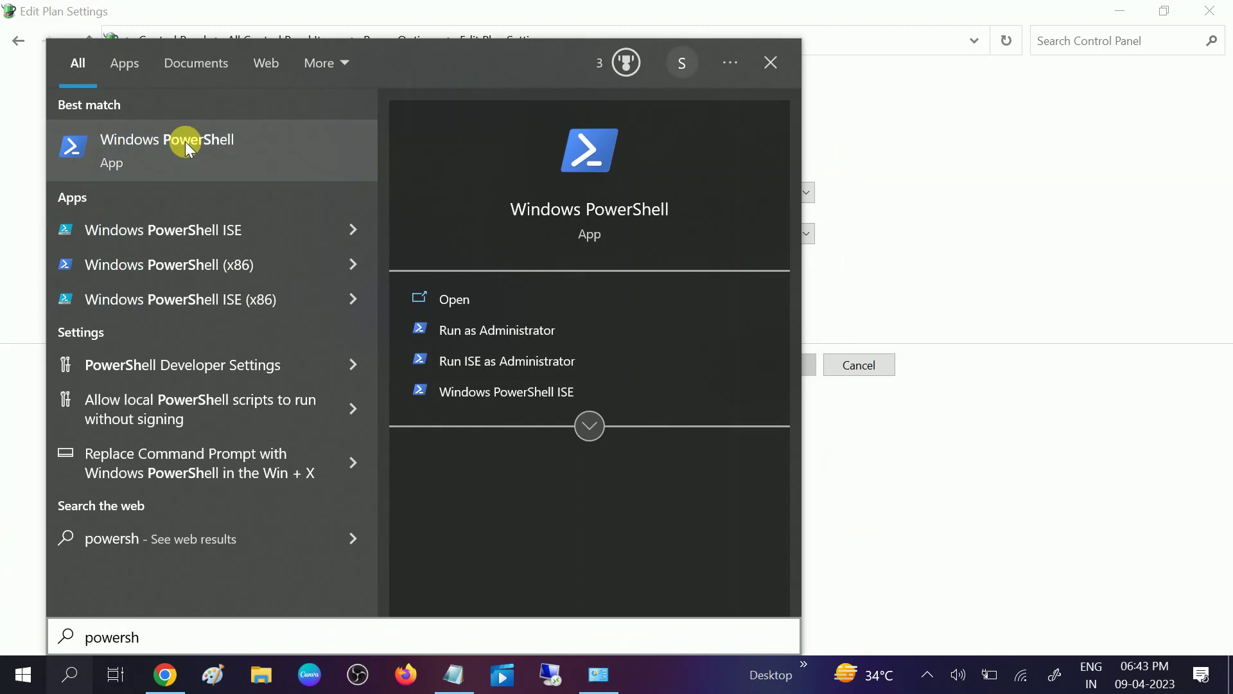
{"action": "right_click", "coordinate": [185, 141]}
{"action": "left_click", "coordinate": [261, 172]}
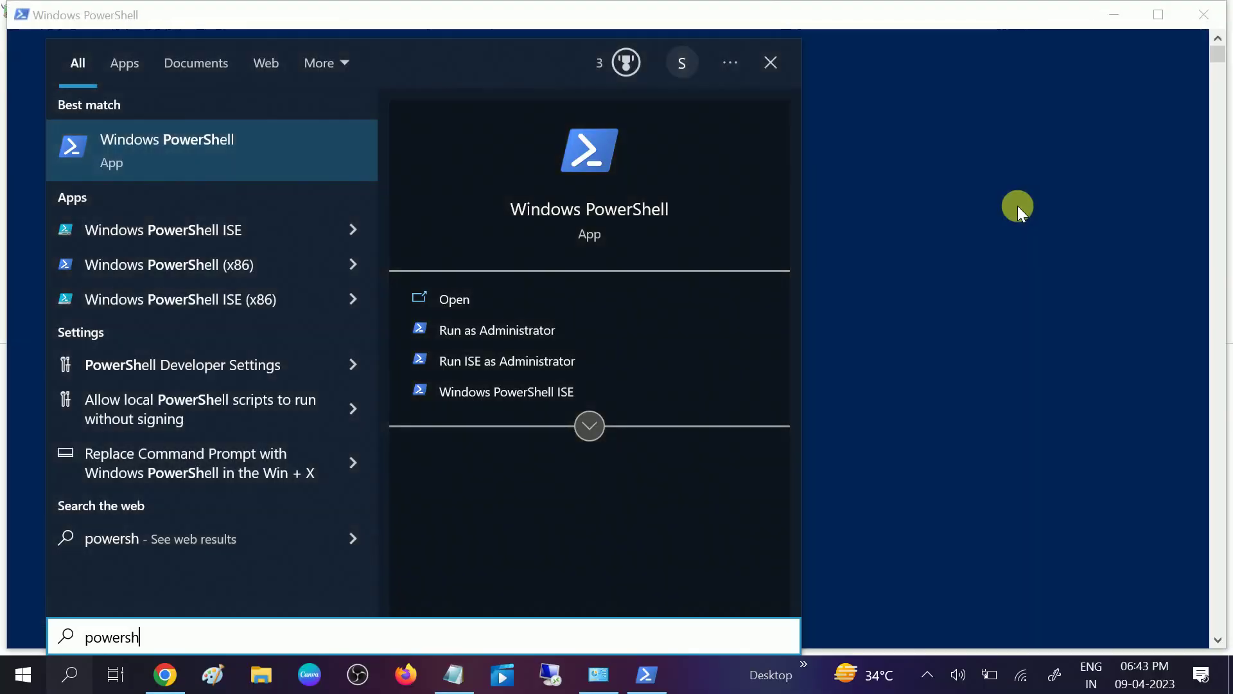
Step: Leave select mode in the PowerShell console and get a fresh prompt
{"action": "left_click", "coordinate": [1018, 207]}
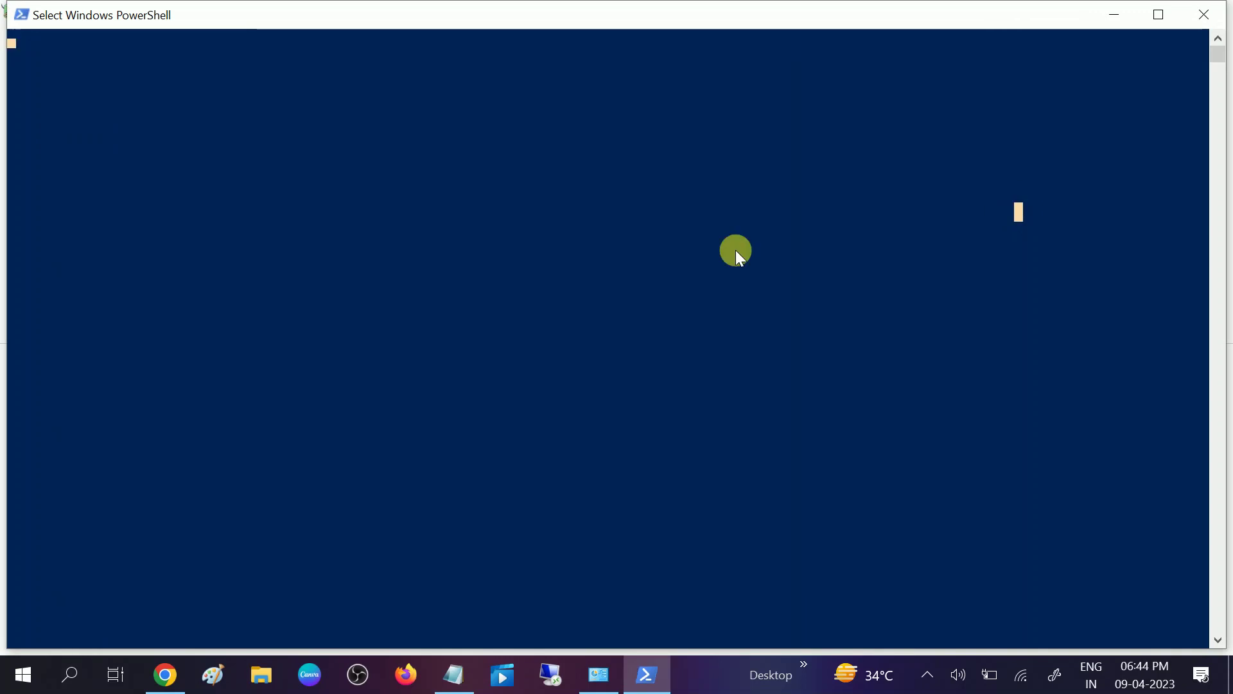
{"action": "key", "text": "Escape"}
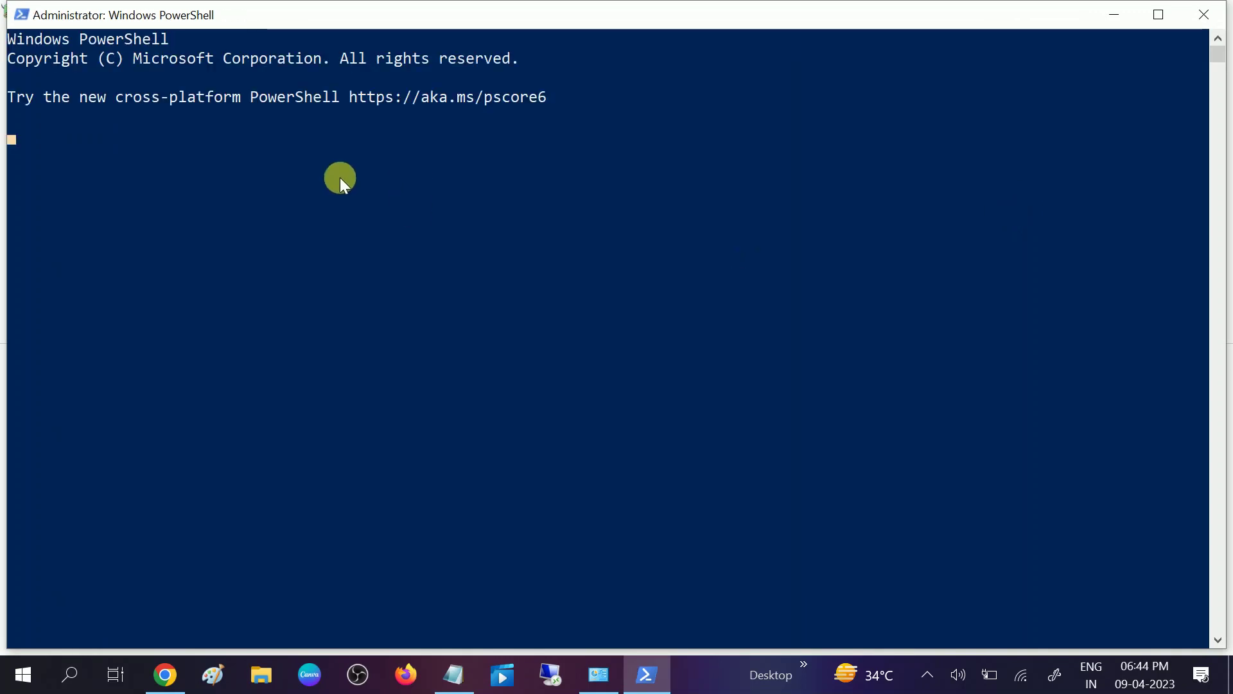
{"action": "key", "text": "Return"}
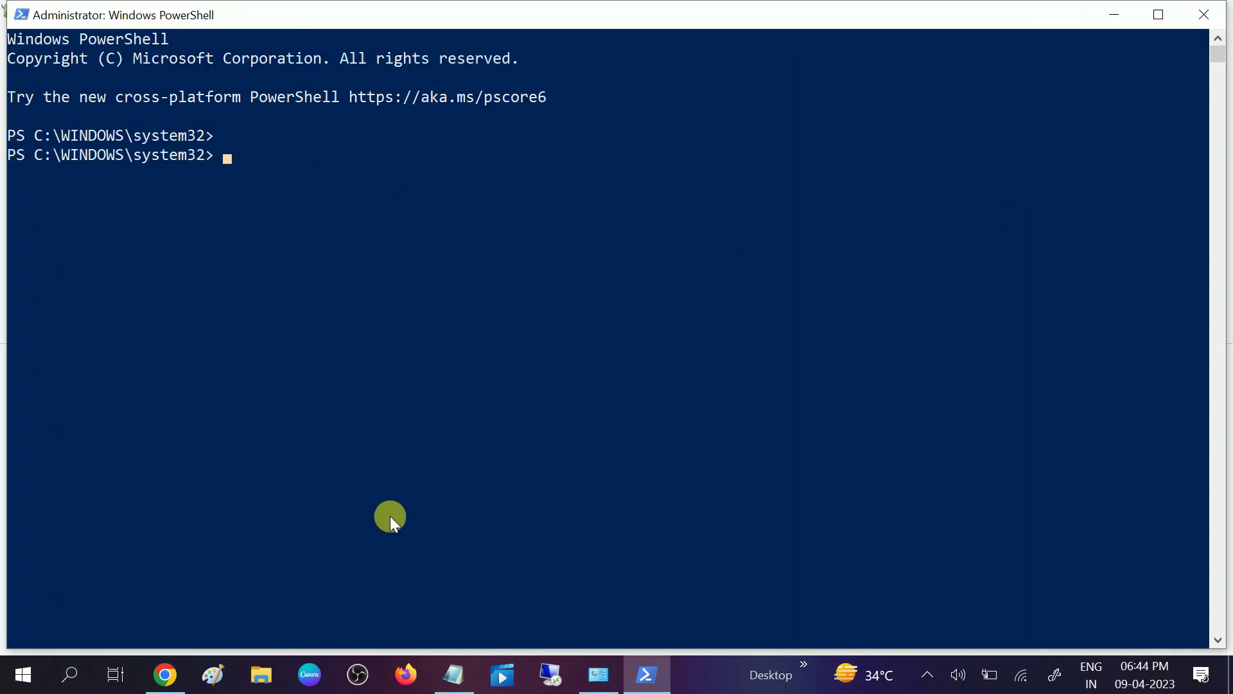
Step: Paste and run msdt.exe -id devicediagnostics from Notepad, then cancel the troubleshooting wizard
{"action": "left_click", "coordinate": [454, 674]}
{"action": "left_click_drag", "start_coordinate": [886, 387], "coordinate": [478, 387]}
{"action": "key", "text": "ctrl+c"}
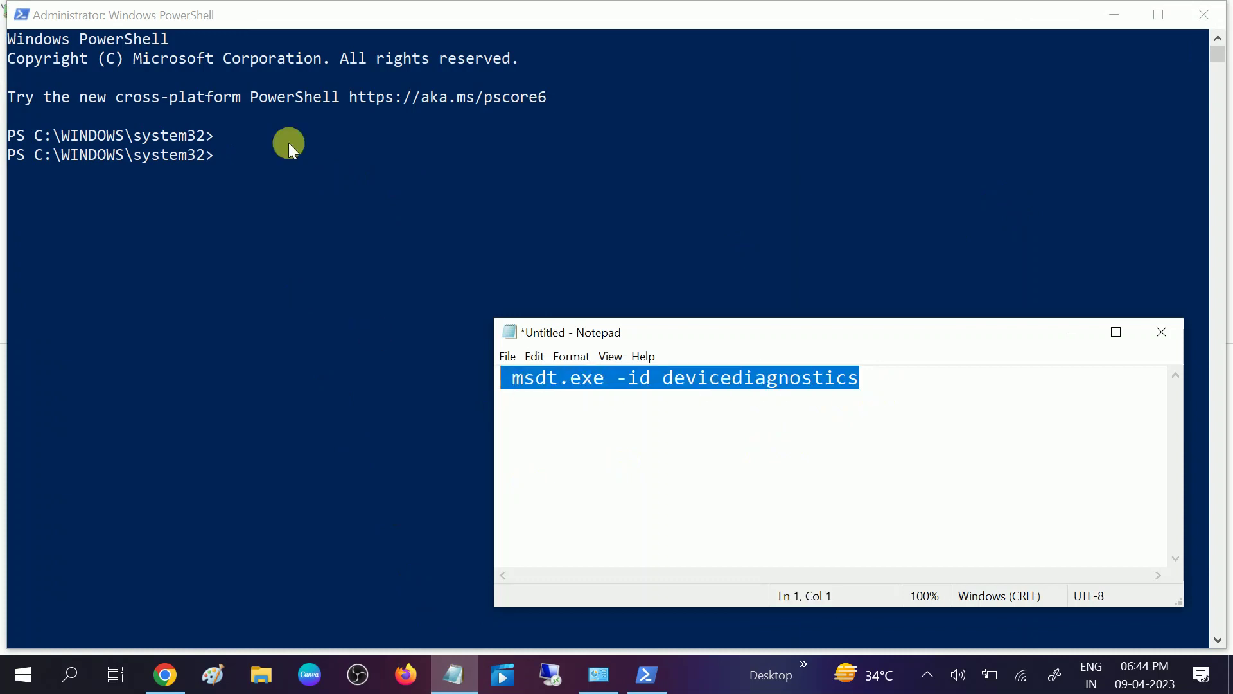
{"action": "left_click", "coordinate": [250, 167]}
{"action": "right_click", "coordinate": [249, 167]}
{"action": "key", "text": "Return"}
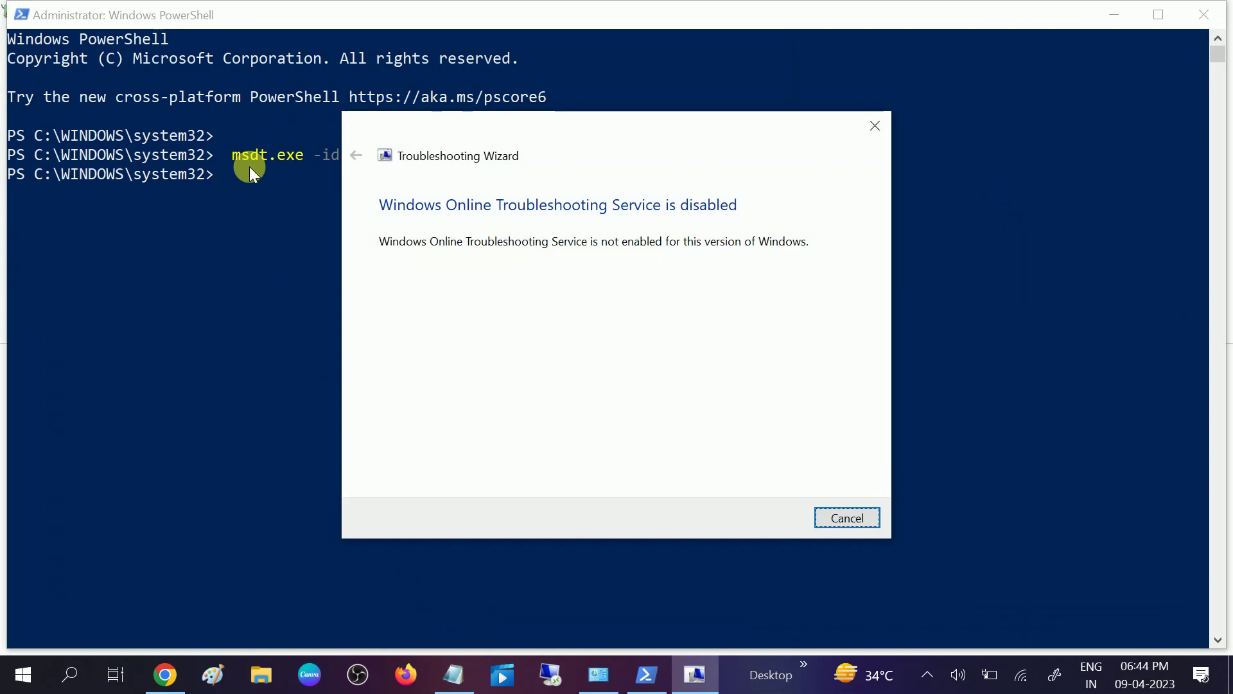
{"action": "left_click", "coordinate": [835, 519]}
Step: Close PowerShell and Edit Plan Settings, then search 'check' to open Check for updates
{"action": "left_click", "coordinate": [1217, 16]}
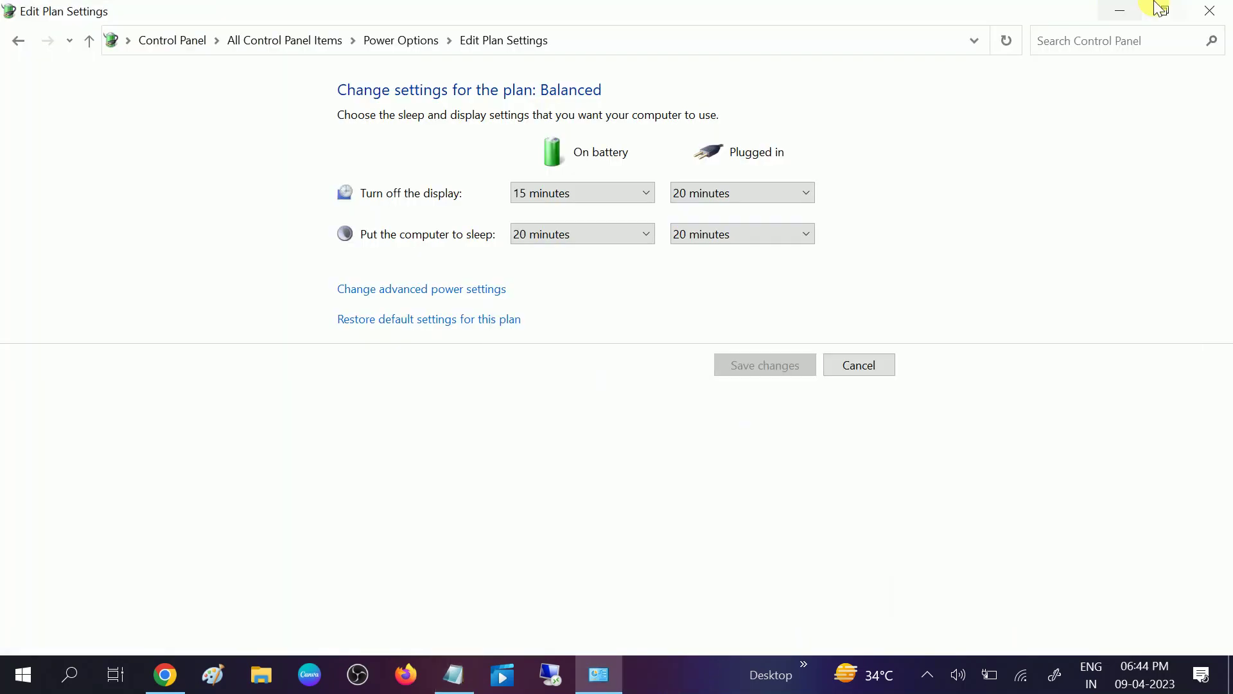
{"action": "left_click", "coordinate": [1214, 9]}
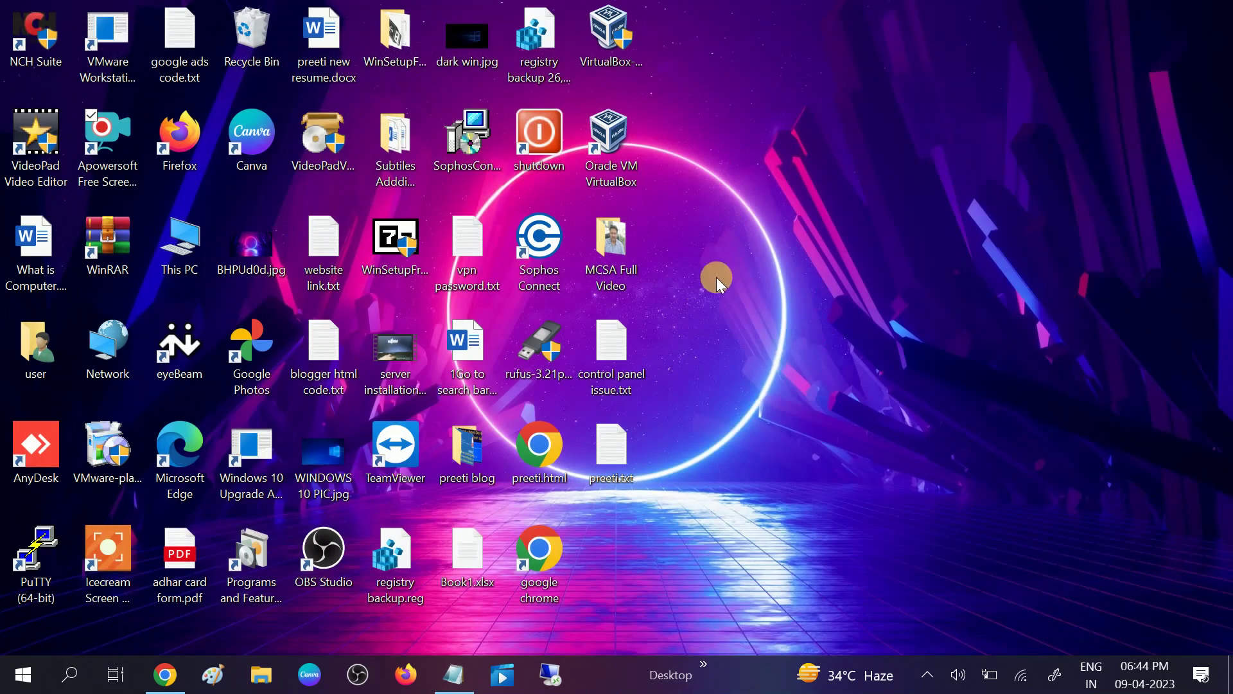
{"action": "left_click", "coordinate": [68, 675]}
{"action": "type", "text": "check"}
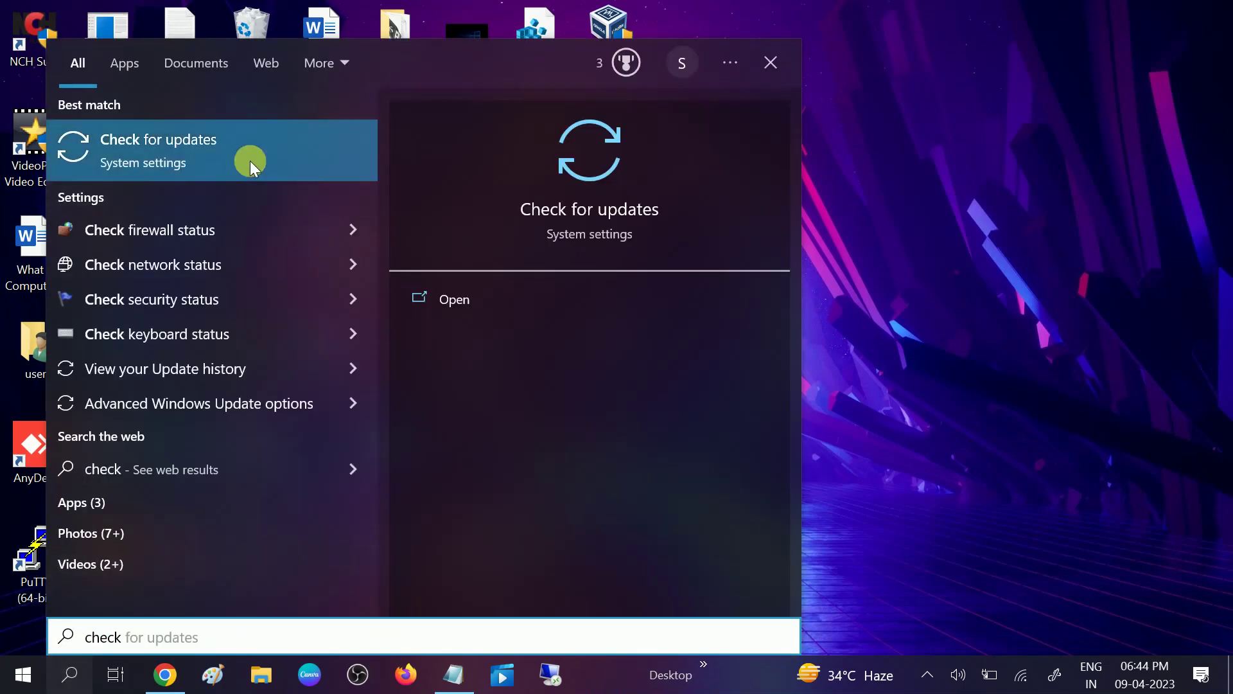
{"action": "left_click", "coordinate": [244, 148]}
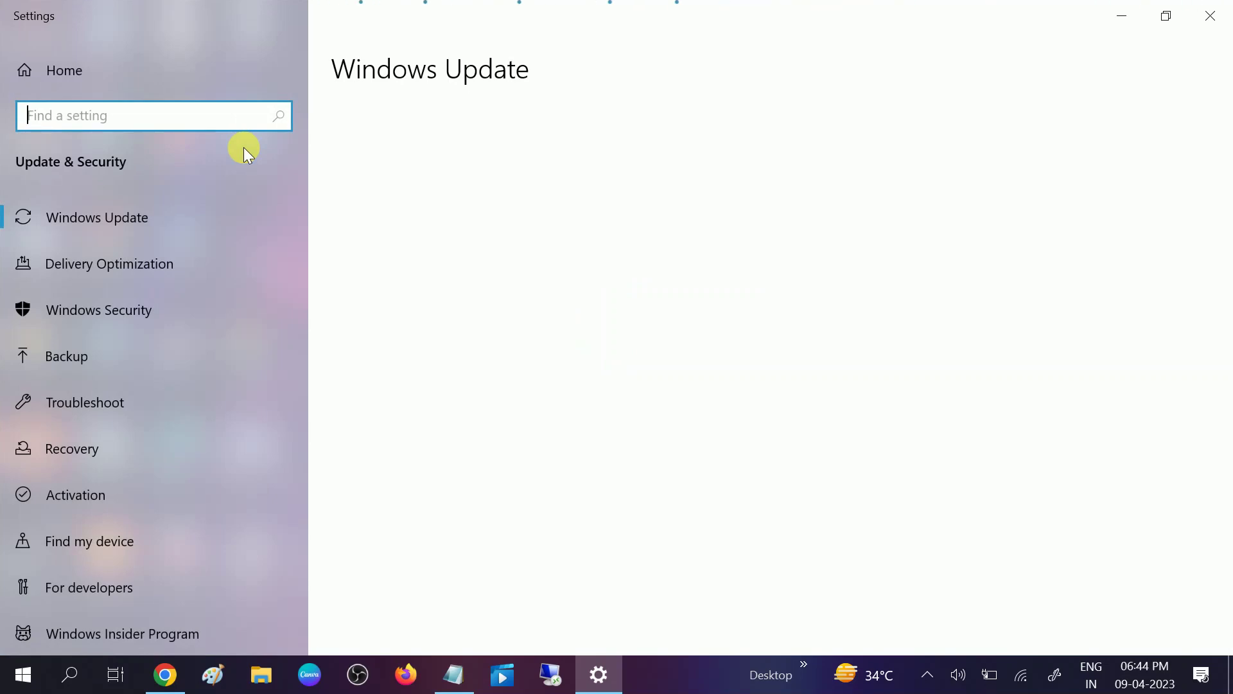
Step: Confirm Windows Update shows 'You're up to date' and close Settings
{"action": "left_click", "coordinate": [156, 217]}
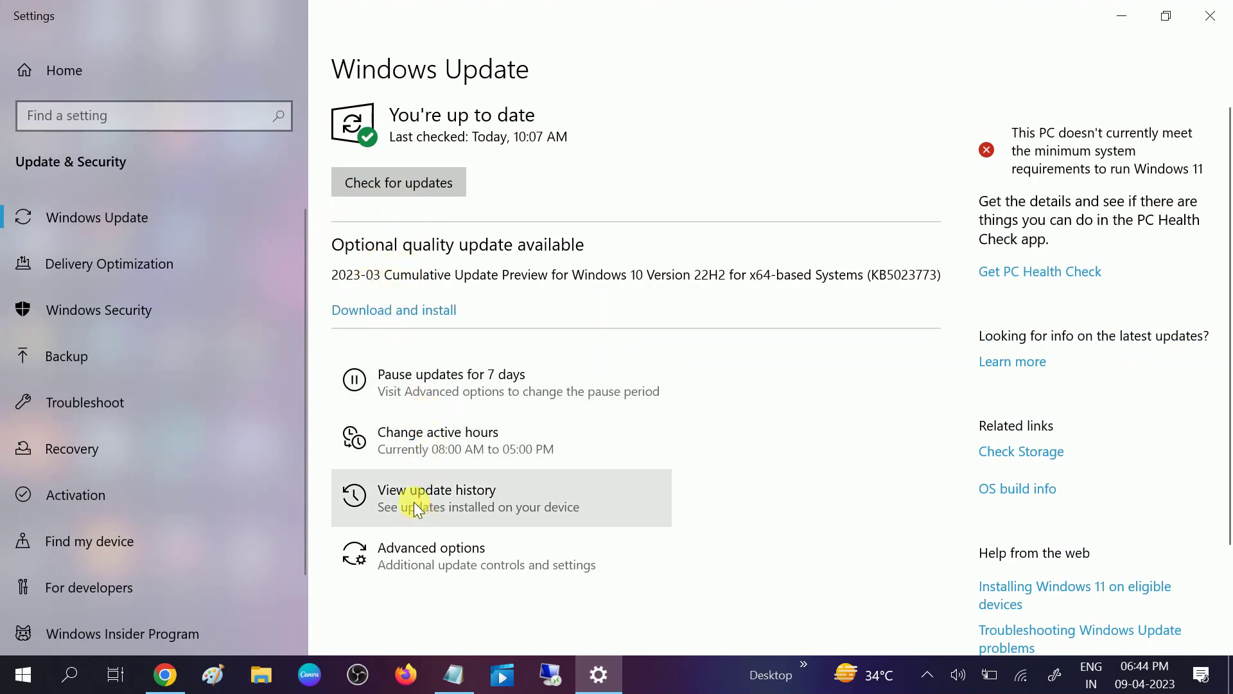
{"action": "scroll", "coordinate": [414, 504], "scroll_direction": "down", "scroll_amount": 3}
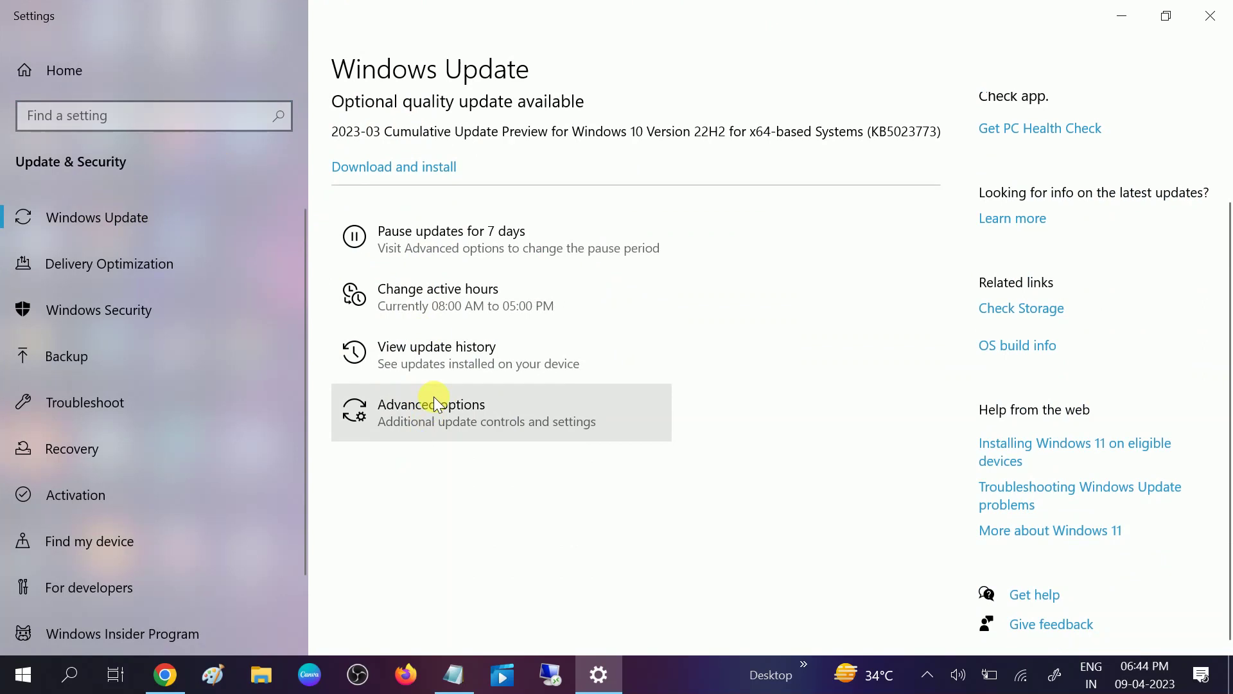
{"action": "scroll", "coordinate": [449, 353], "scroll_direction": "up", "scroll_amount": 3}
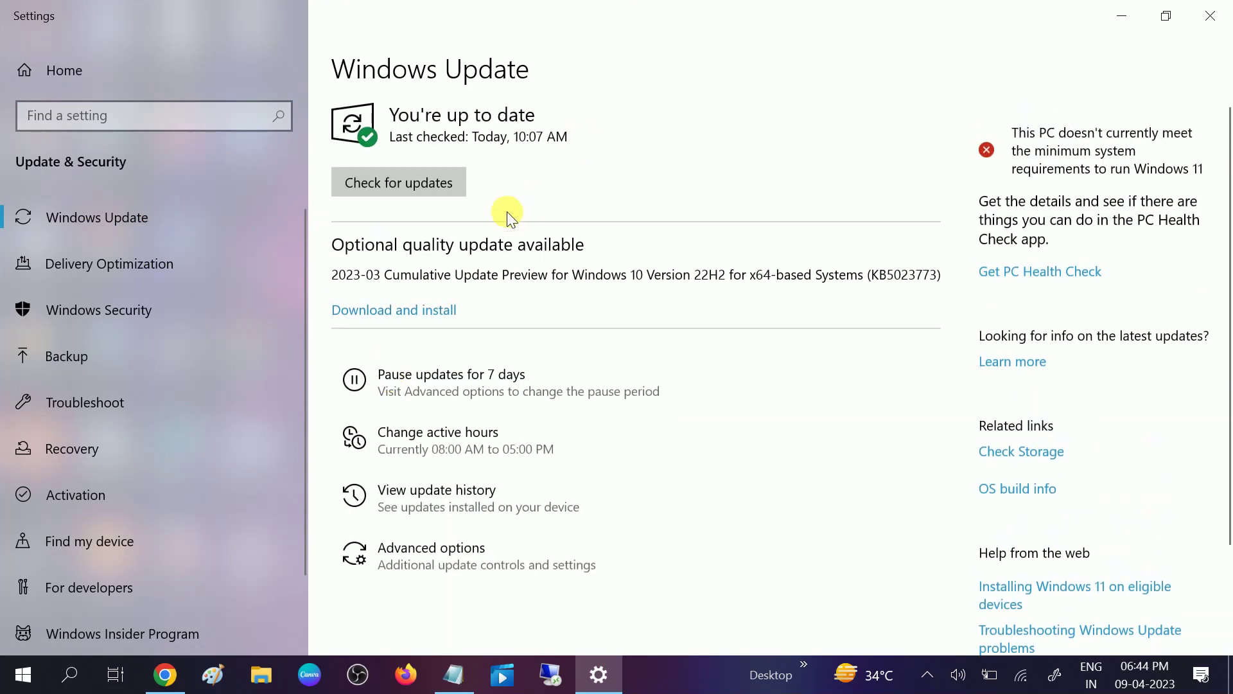
{"action": "left_click", "coordinate": [1210, 16]}
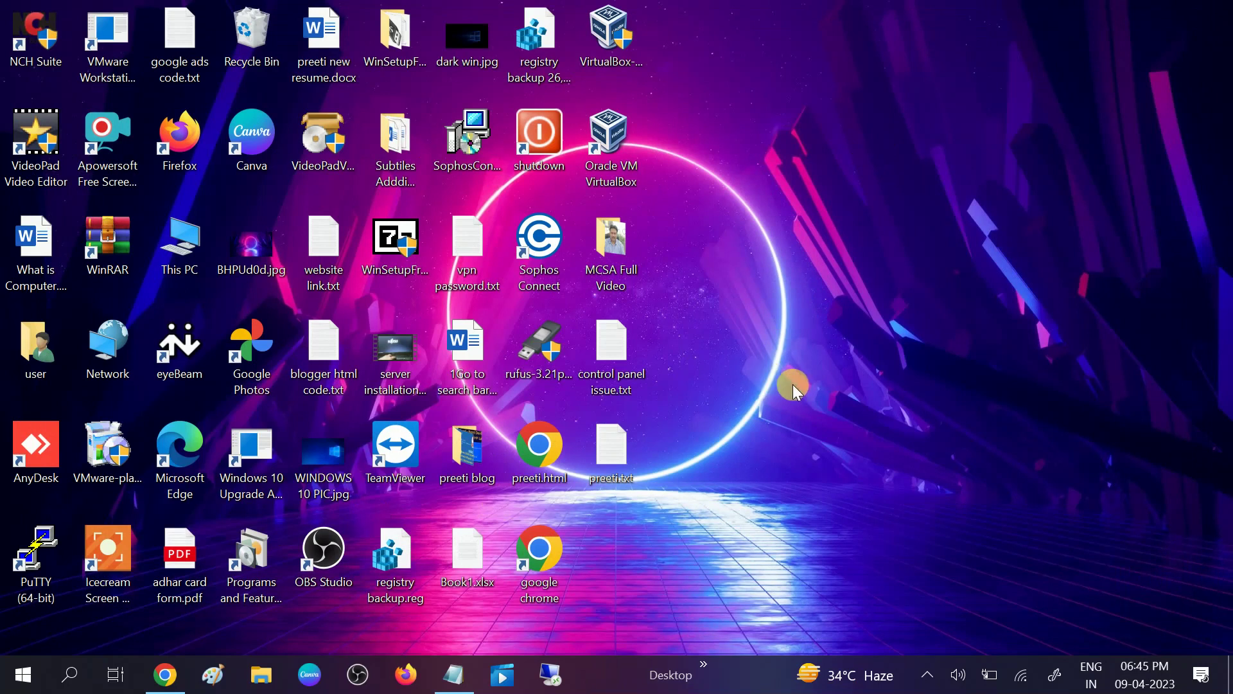
Step: Search 'group' and open Edit group policy, the Local Group Policy Editor
{"action": "left_click", "coordinate": [70, 675]}
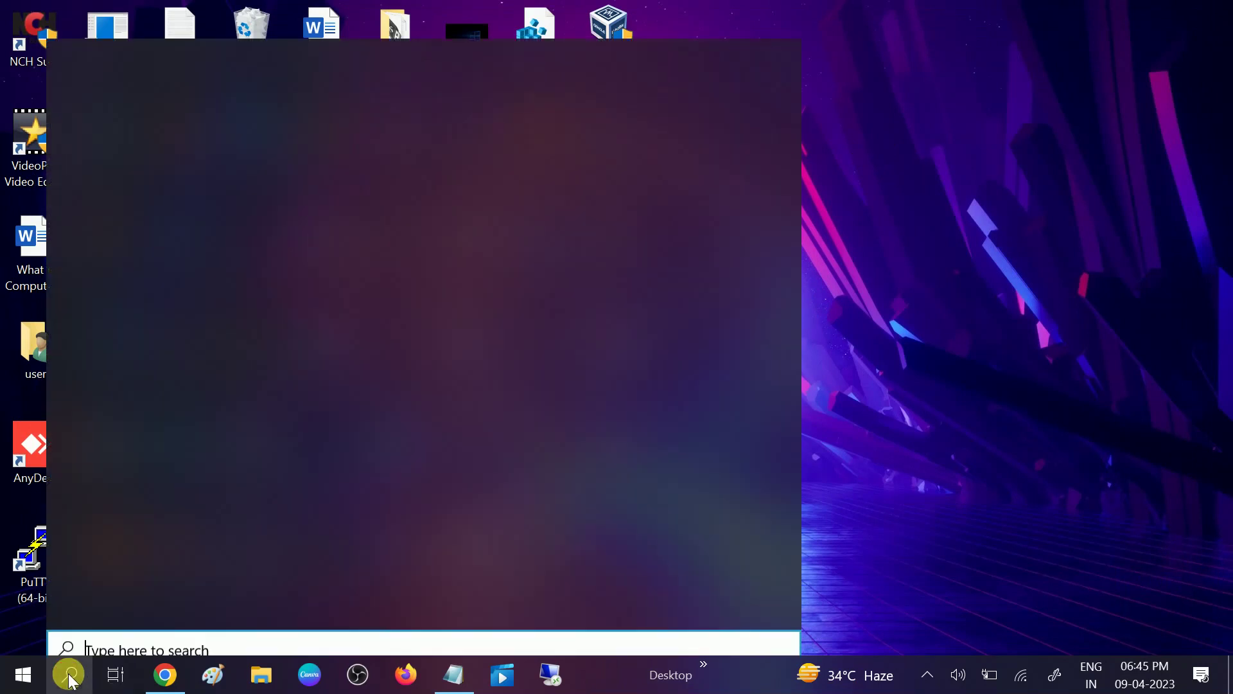
{"action": "type", "text": "gr"}
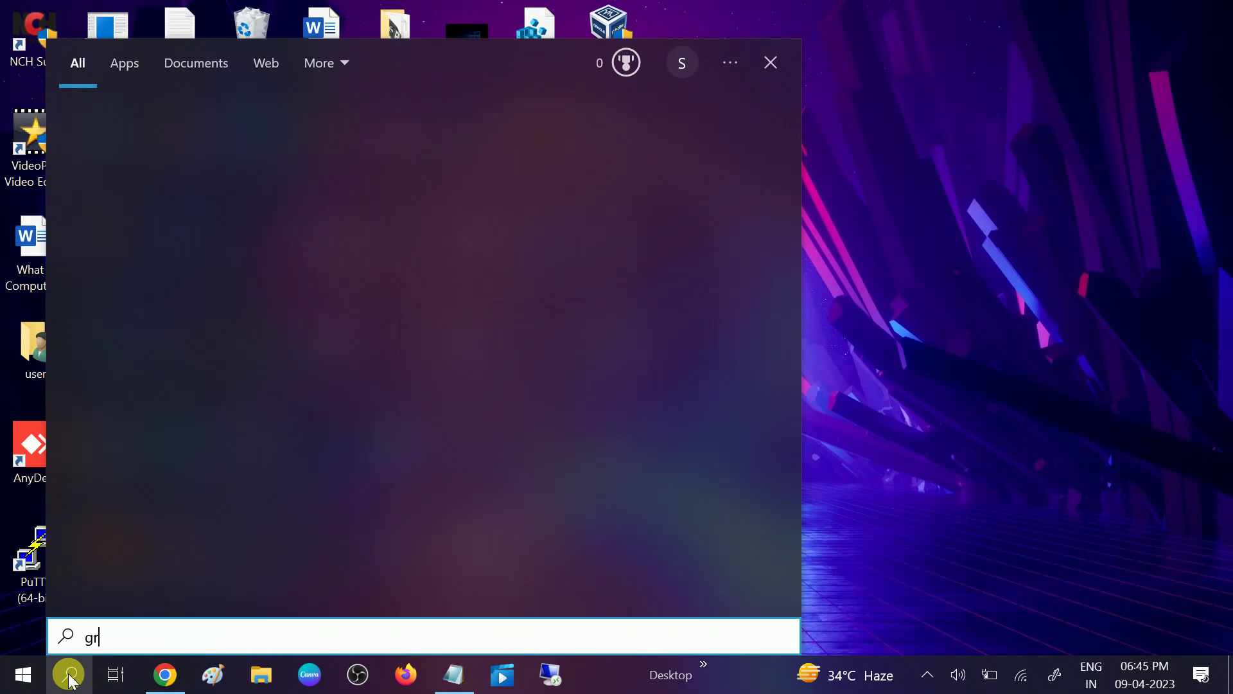
{"action": "type", "text": "oup"}
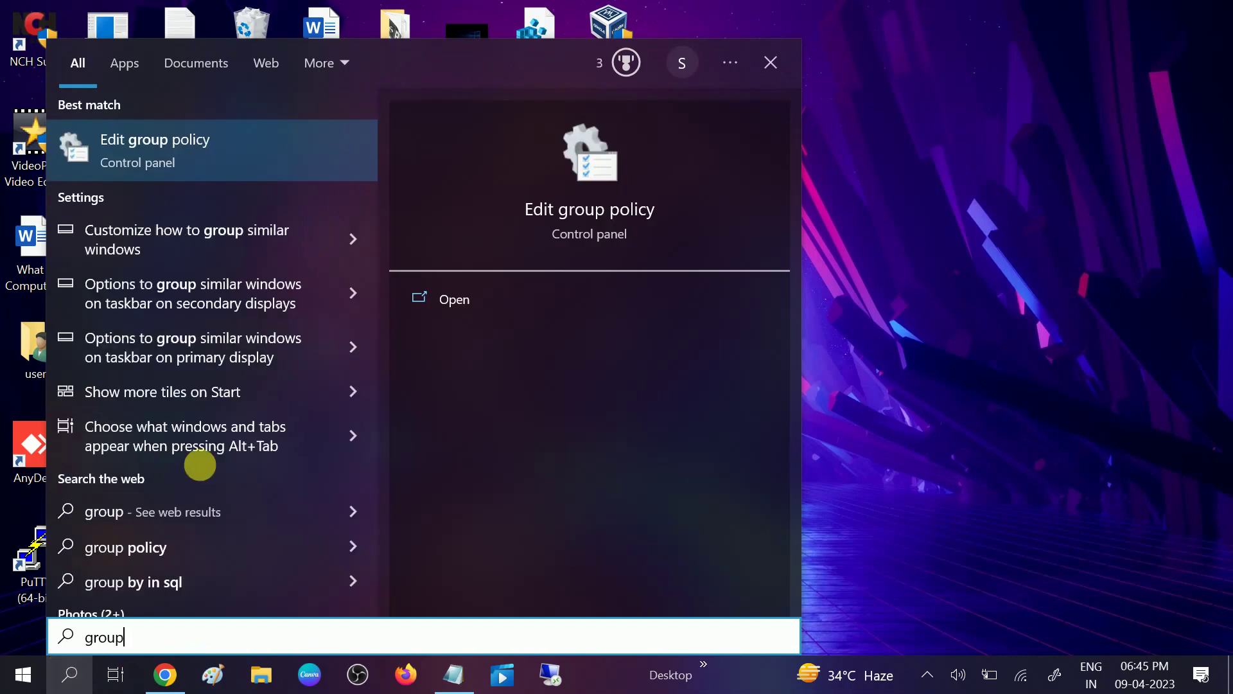
{"action": "left_click", "coordinate": [188, 145]}
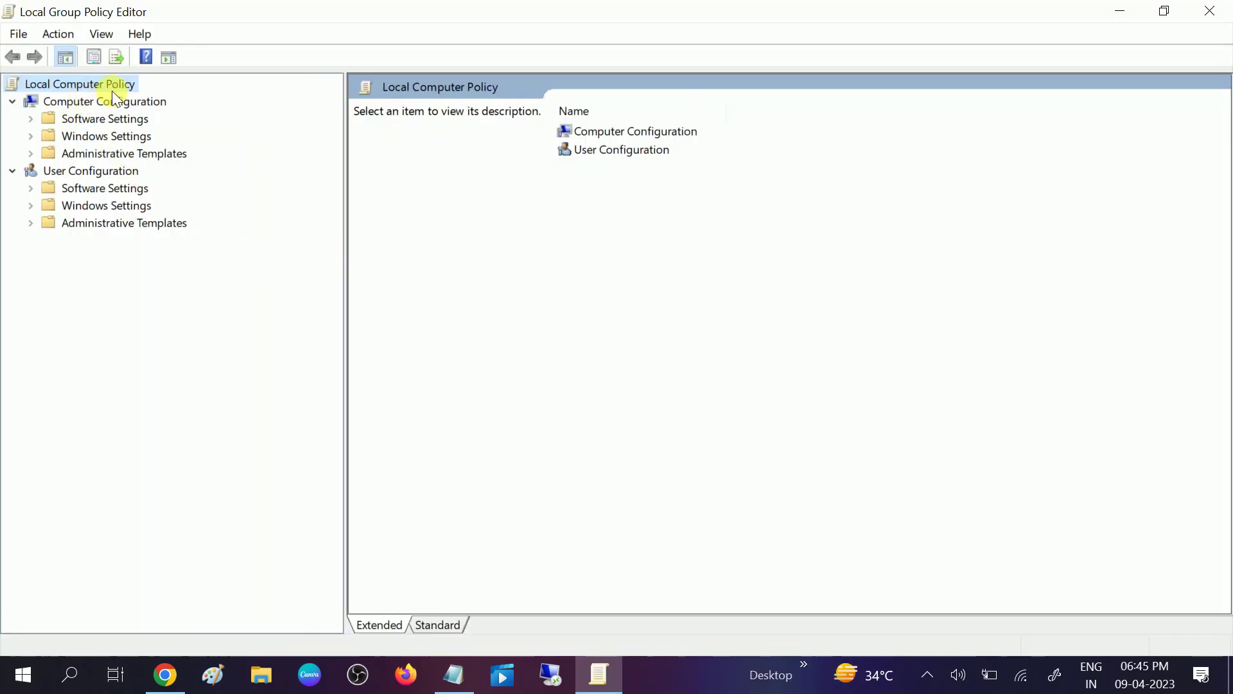
Step: Open Removable Storage Access under Computer Configuration > Administrative Templates > System
{"action": "left_click", "coordinate": [31, 153]}
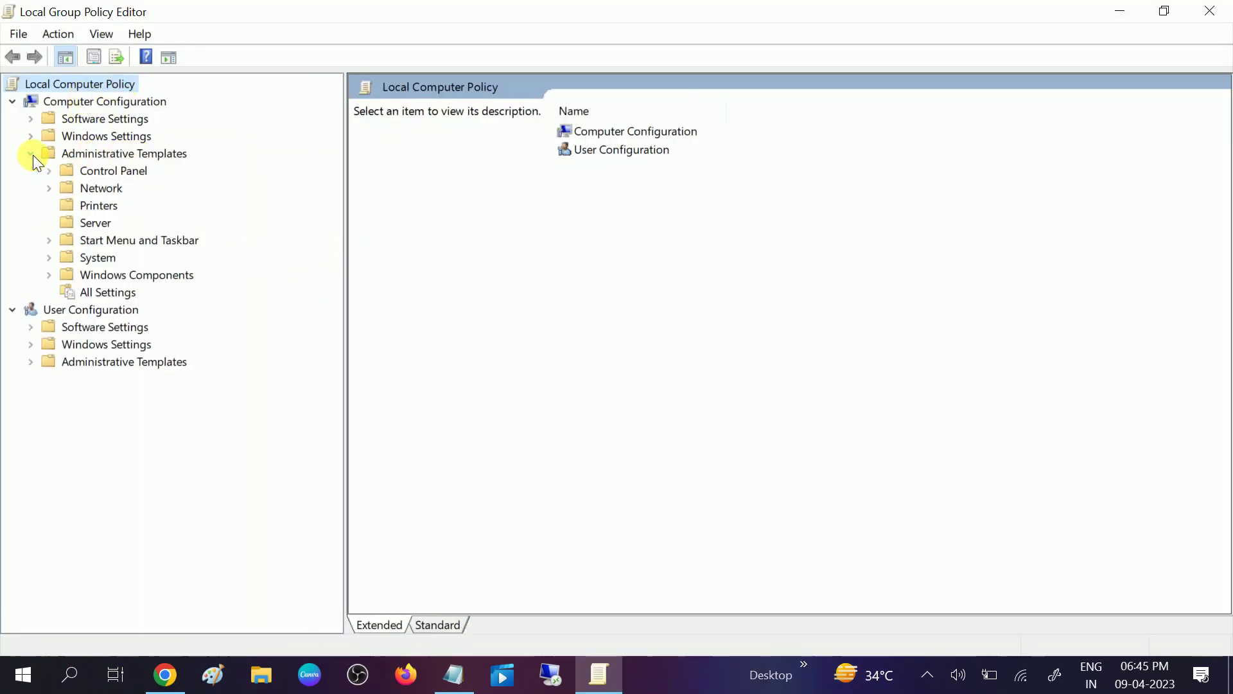
{"action": "left_click", "coordinate": [112, 156]}
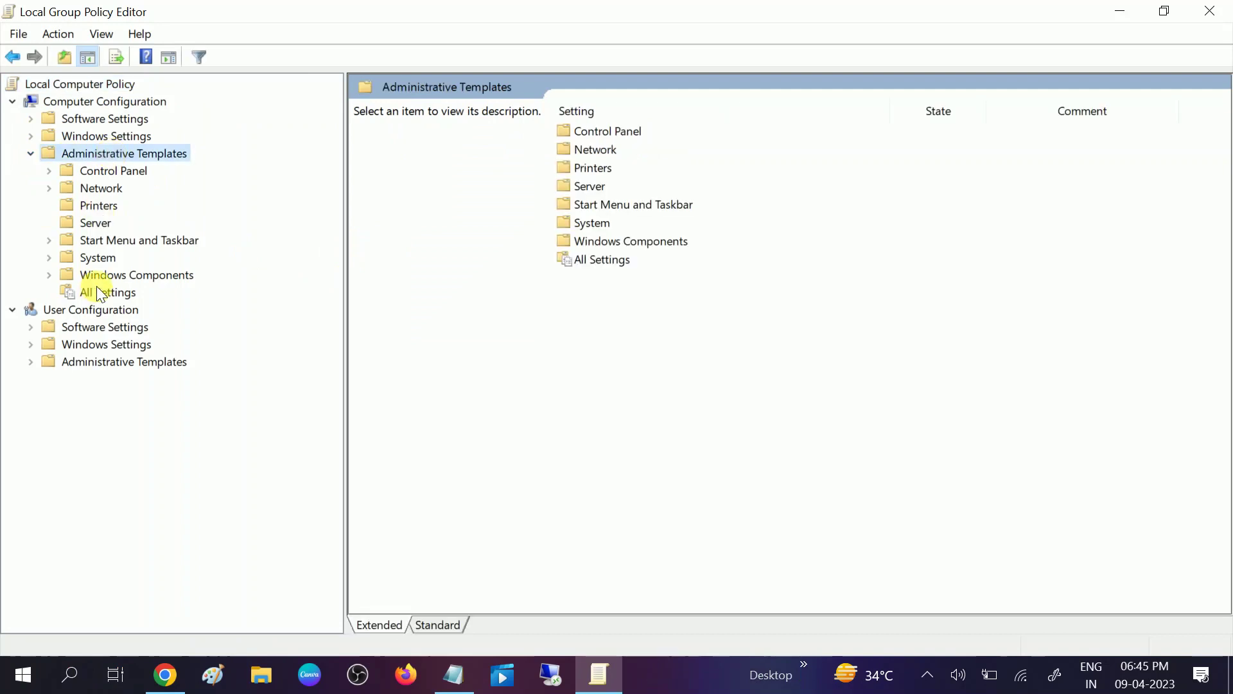
{"action": "left_click", "coordinate": [95, 258]}
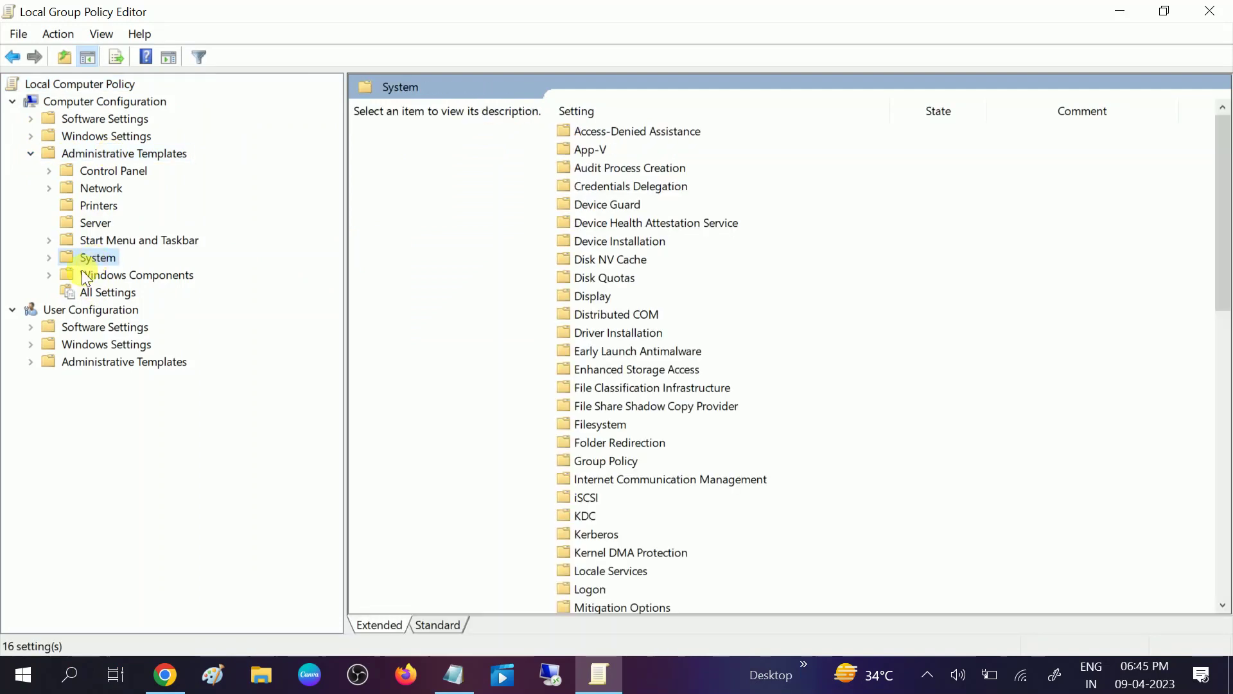
{"action": "left_click", "coordinate": [49, 258]}
{"action": "left_click_drag", "start_coordinate": [340, 334], "coordinate": [317, 464]}
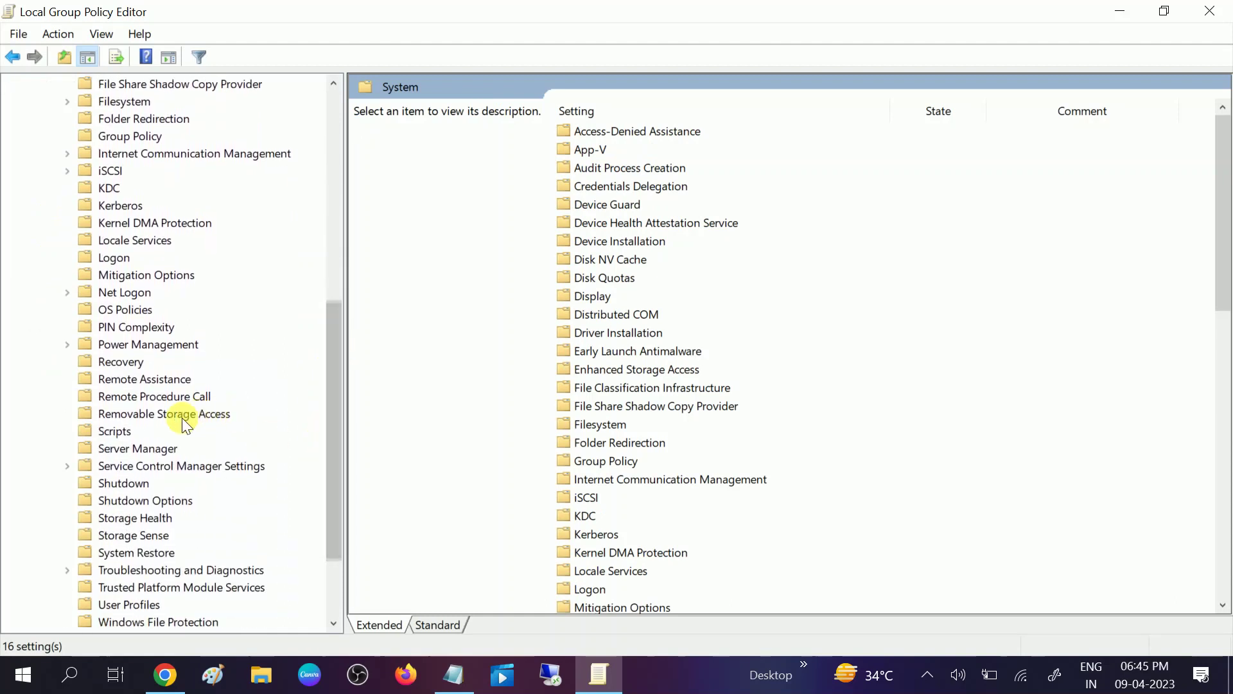
{"action": "left_click", "coordinate": [137, 415]}
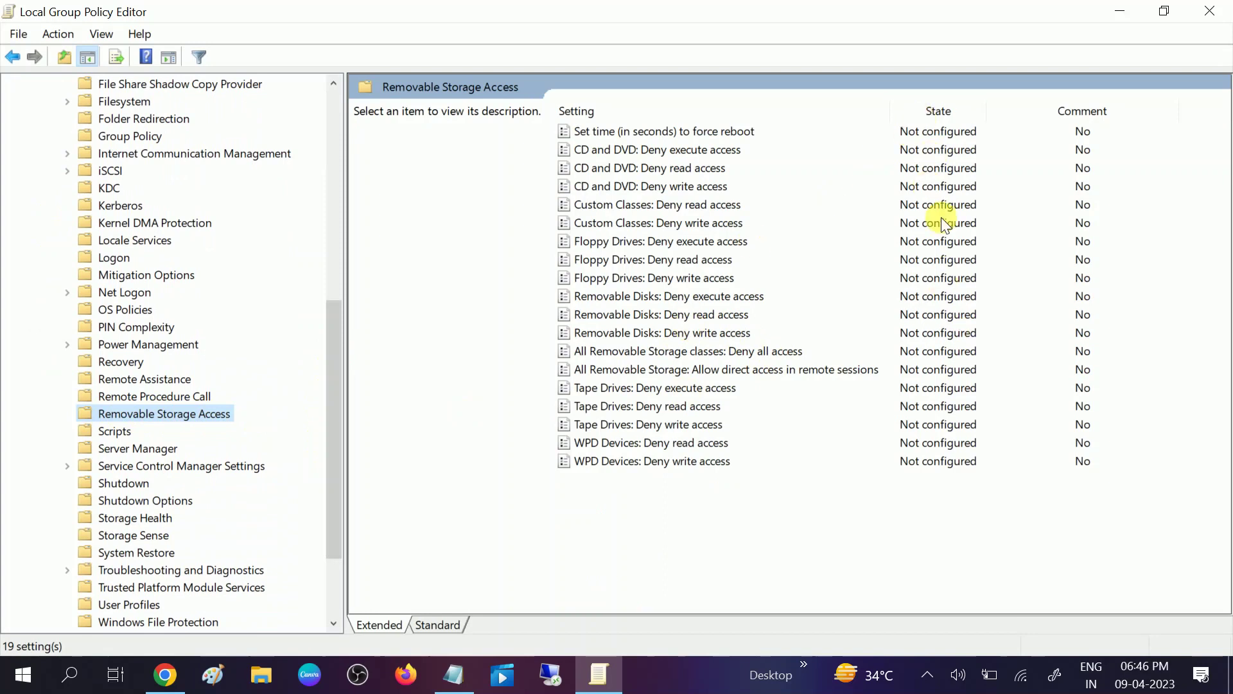
Step: Enable 'All Removable Storage classes: Deny all access' and review its description
{"action": "double_click", "coordinate": [664, 349]}
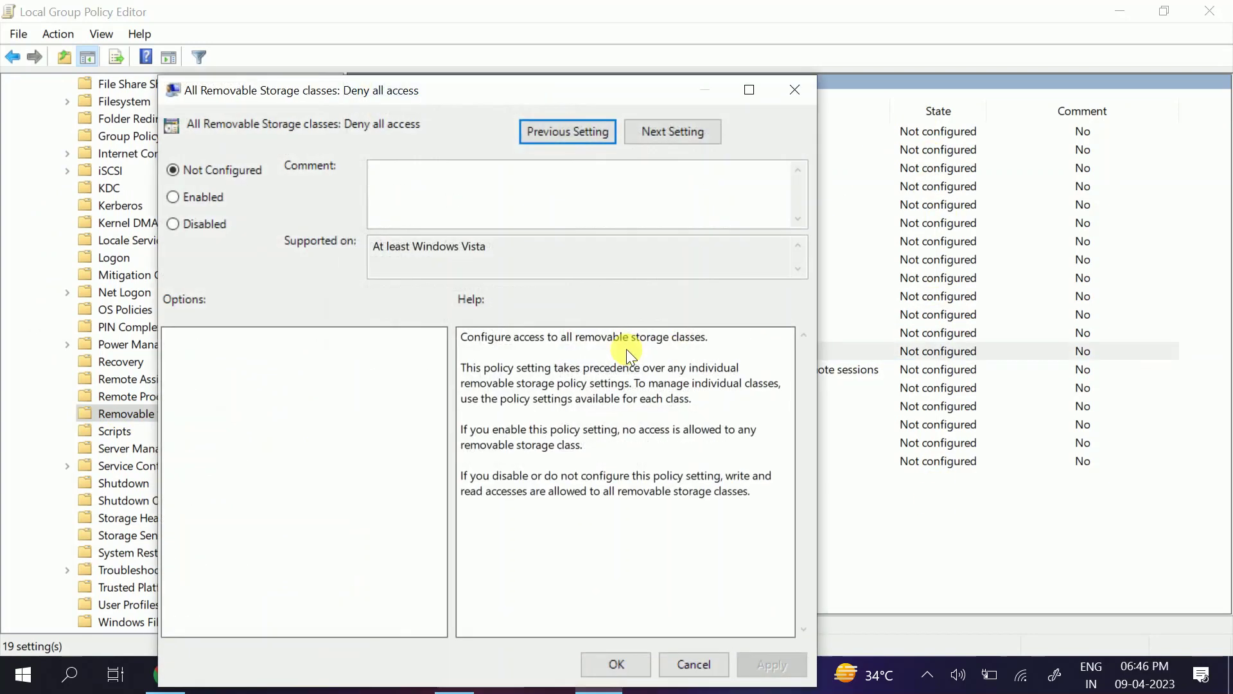
{"action": "left_click", "coordinate": [193, 198]}
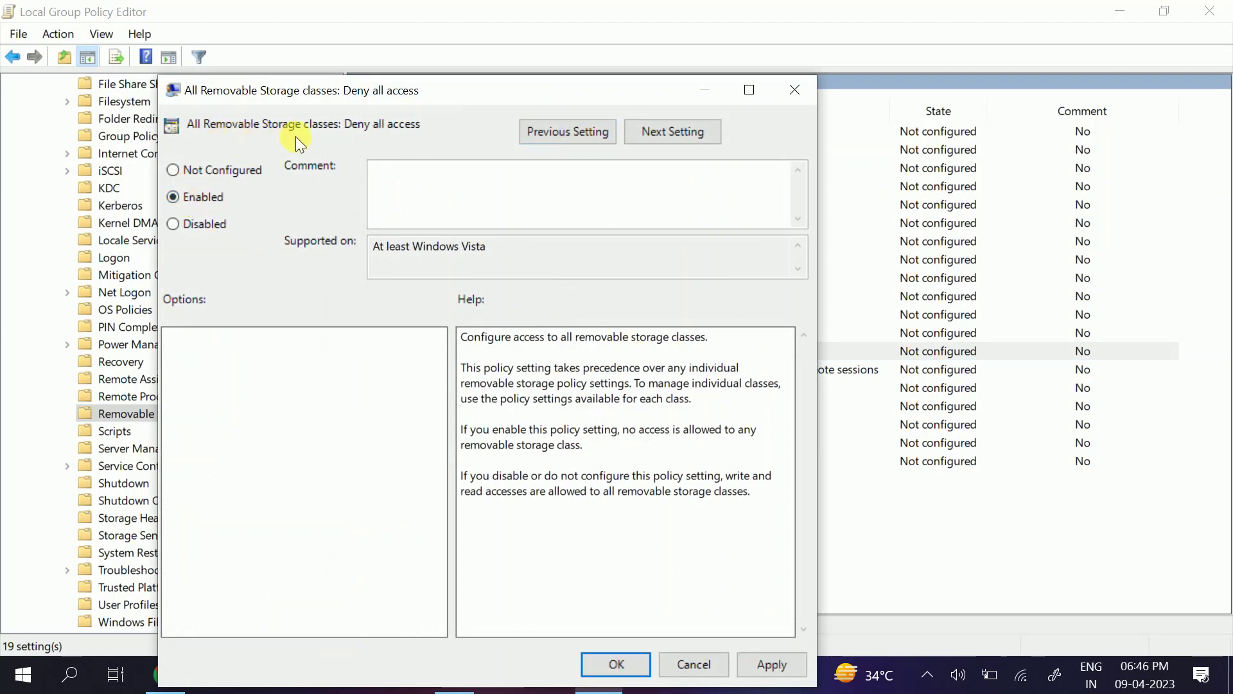
{"action": "left_click", "coordinate": [771, 665]}
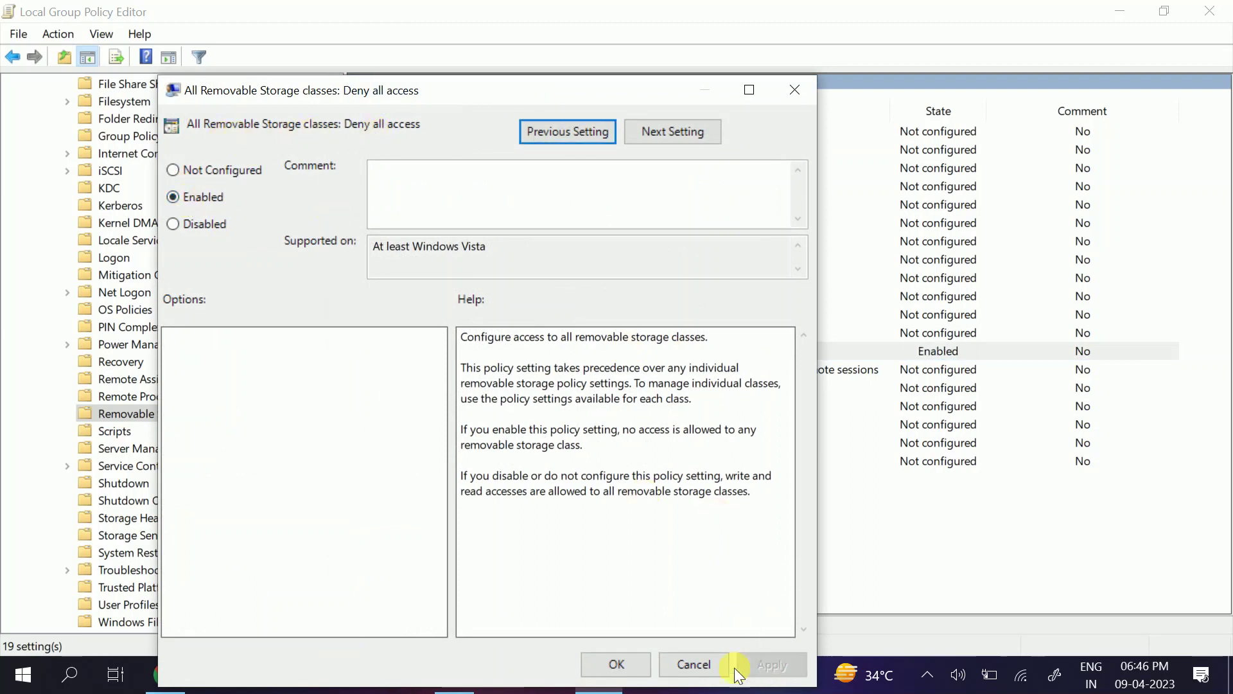
{"action": "left_click", "coordinate": [613, 664]}
{"action": "left_click", "coordinate": [678, 376]}
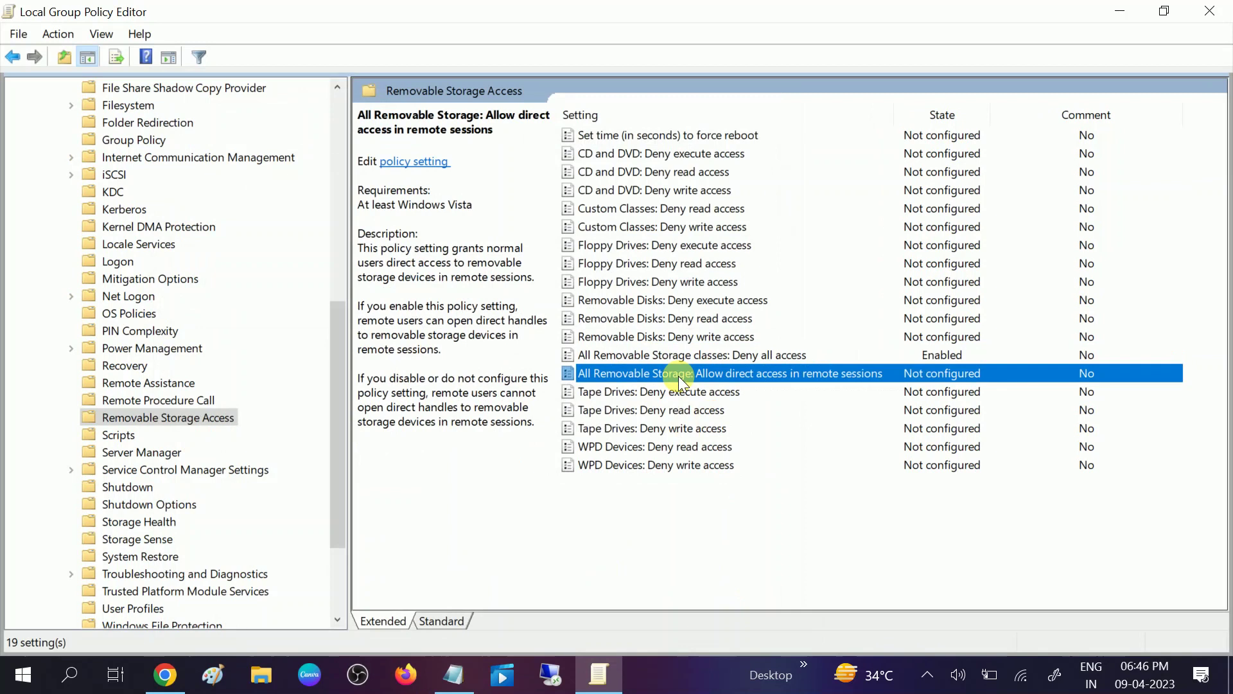
{"action": "left_click", "coordinate": [700, 360]}
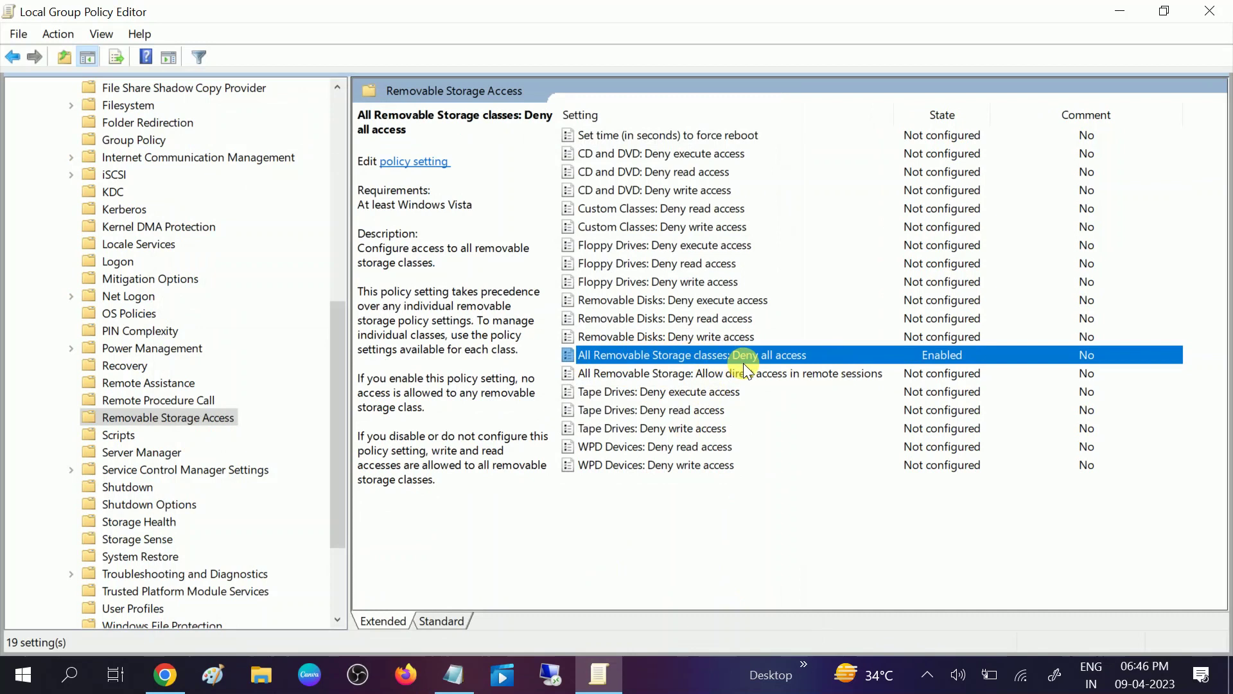
Step: Revert 'All Removable Storage classes: Deny all access' to Not Configured
{"action": "double_click", "coordinate": [708, 355]}
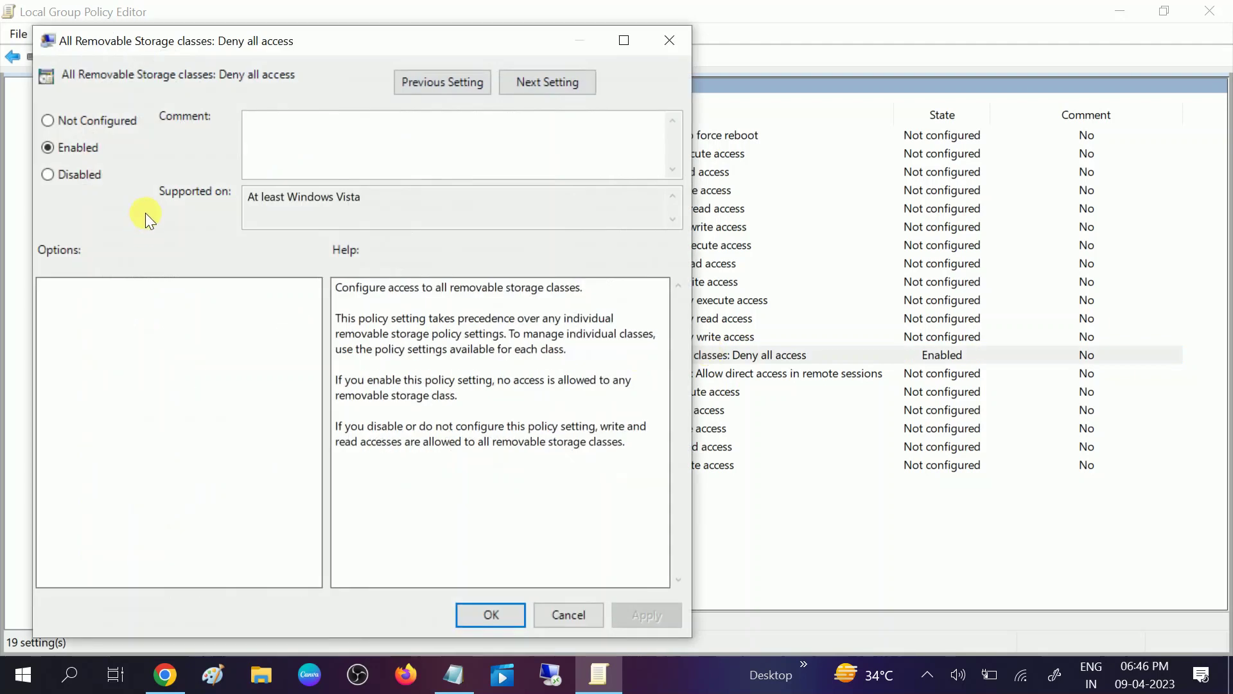
{"action": "left_click", "coordinate": [72, 122]}
{"action": "left_click", "coordinate": [652, 612]}
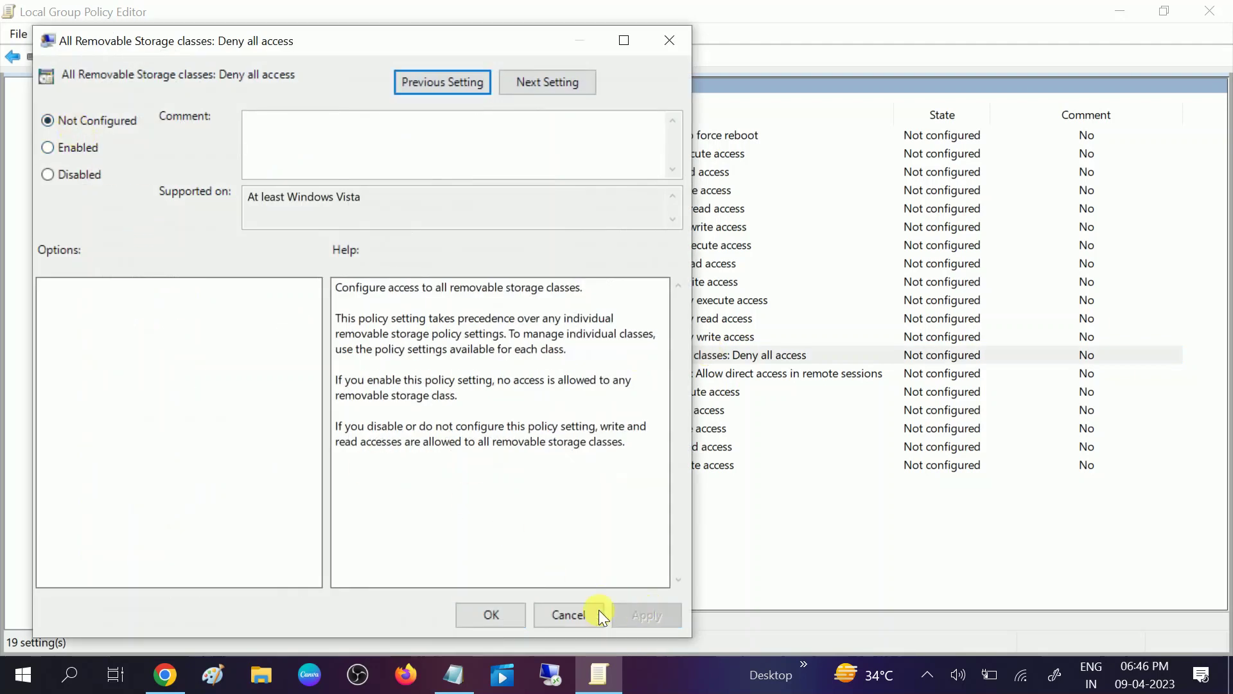
{"action": "left_click", "coordinate": [492, 614]}
Step: Verify the Removable Disks and Deny all access policies are Not configured, then close the editor
{"action": "left_click", "coordinate": [682, 336]}
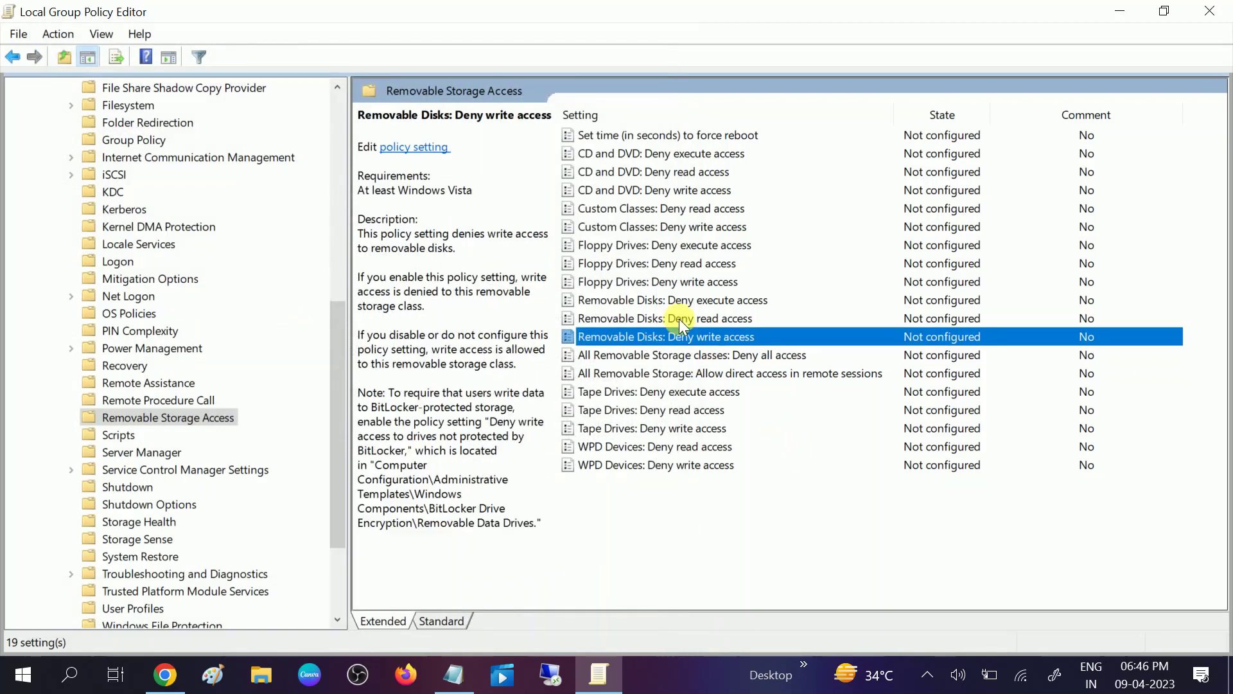
{"action": "left_click", "coordinate": [680, 317]}
{"action": "left_click", "coordinate": [676, 336]}
{"action": "left_click", "coordinate": [680, 360]}
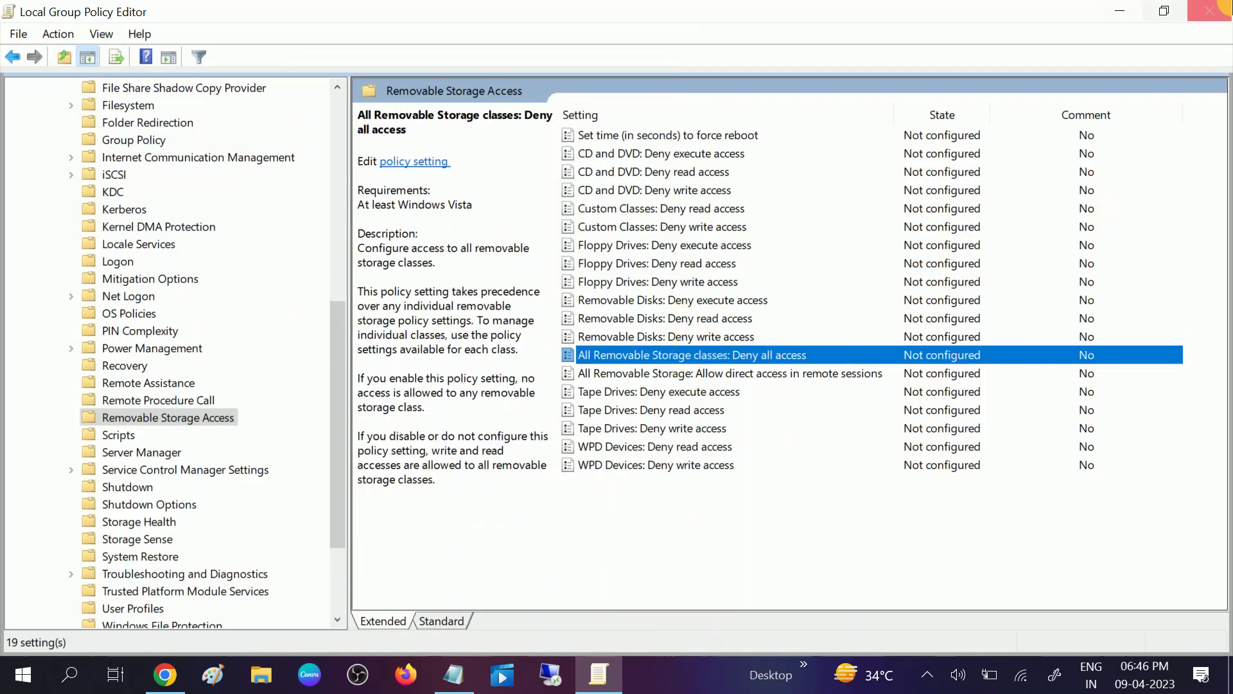
{"action": "left_click", "coordinate": [1210, 11]}
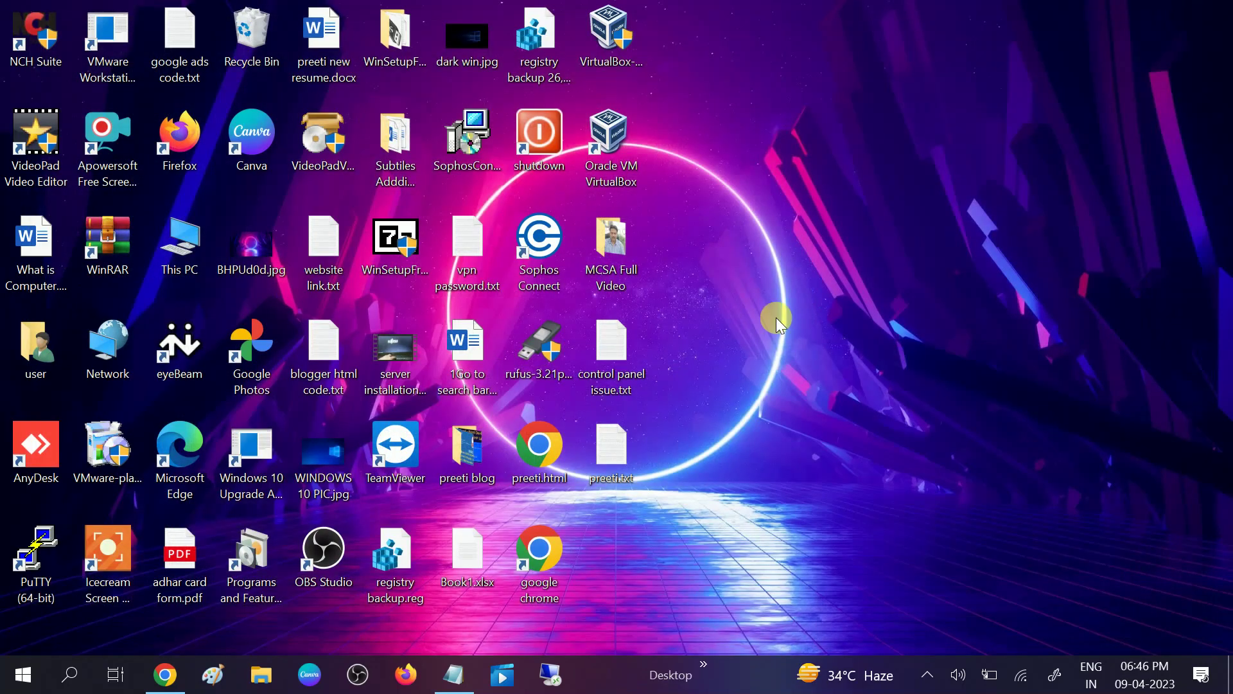